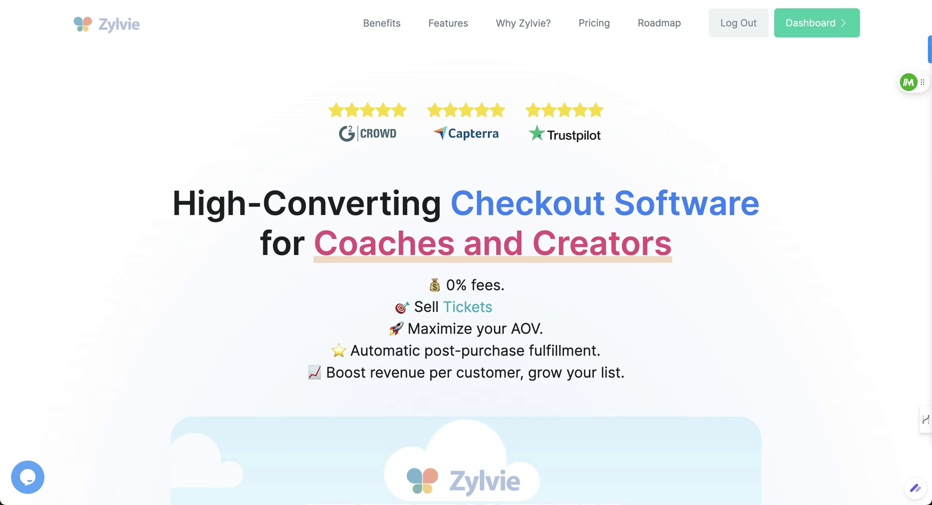
Switch to the Zylvie homepage tab and scroll down to its two-column checkmark feature list.
click(728, 6)
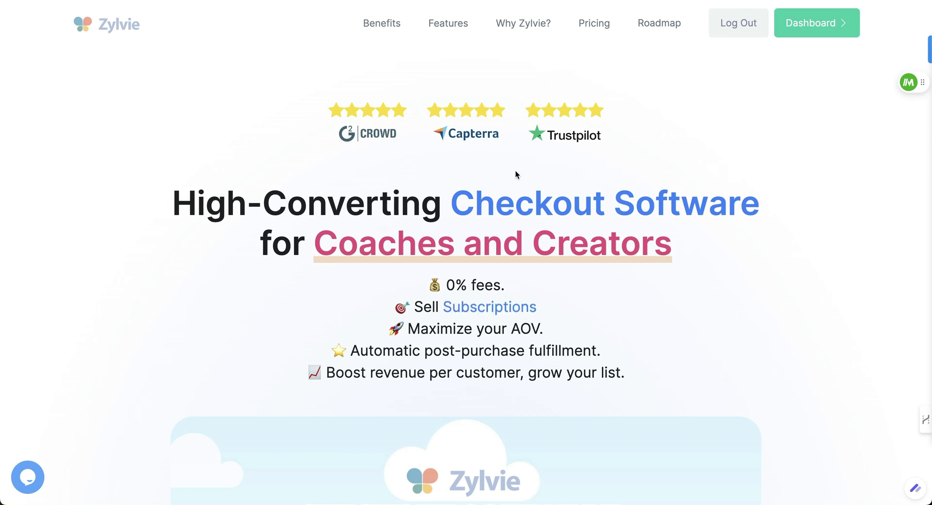
scroll(514, 170, down, 3)
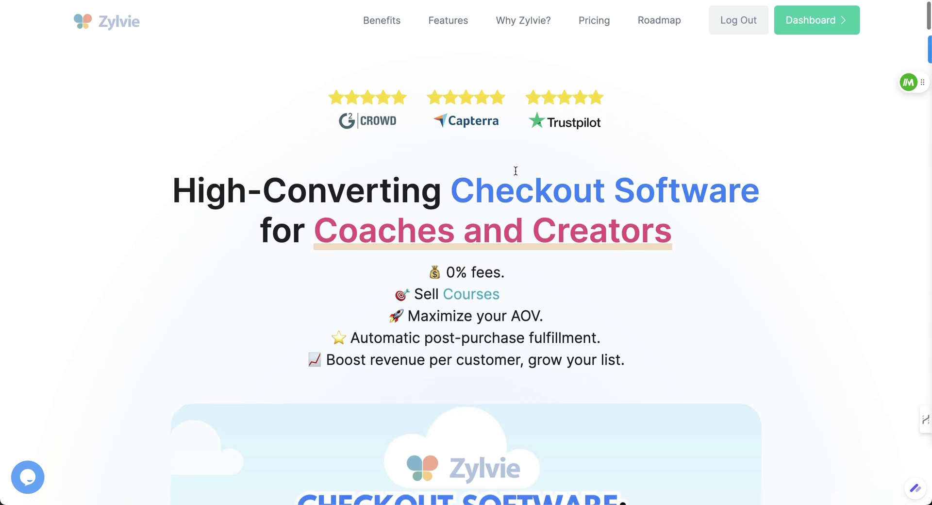
scroll(348, 206, down, 1)
scroll(347, 207, down, 5)
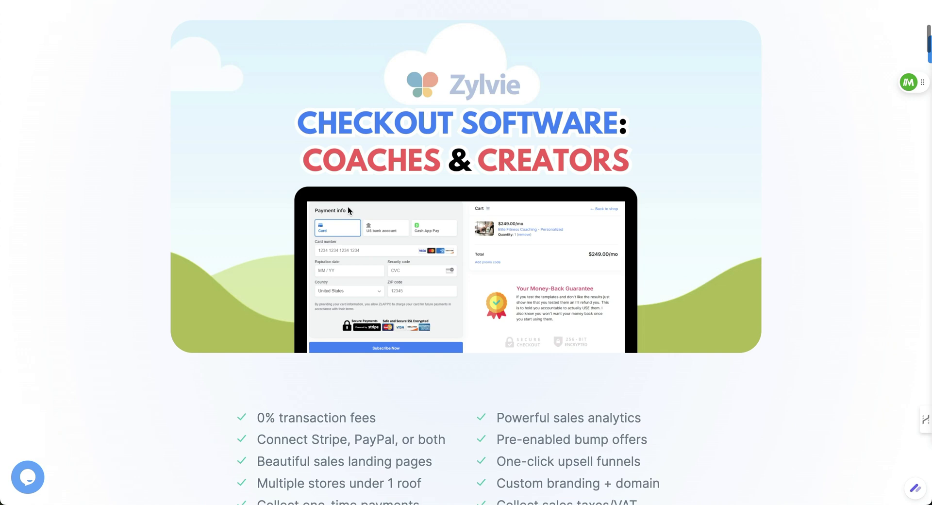
scroll(348, 206, down, 2)
scroll(347, 206, down, 3)
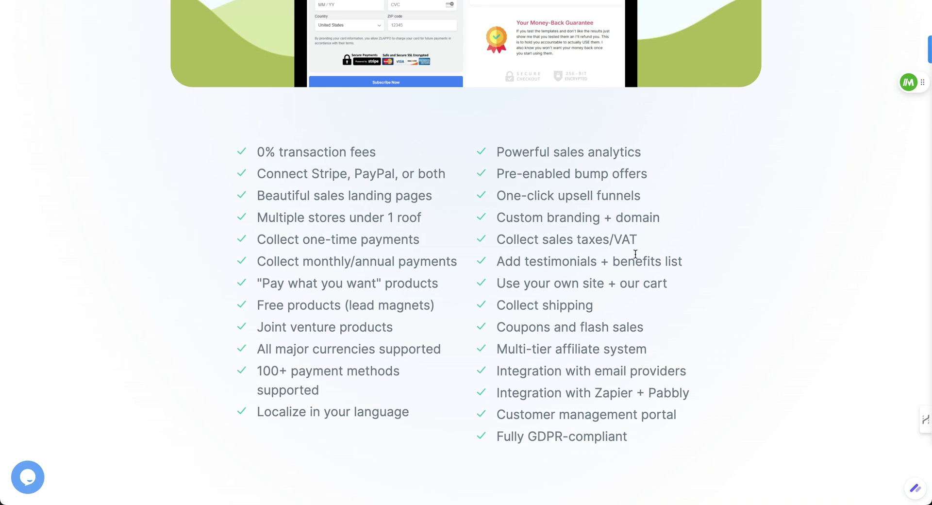
scroll(537, 196, down, 6)
Scroll past the '100+ Payment Methods' and software integrations sections of the homepage.
scroll(537, 196, down, 6)
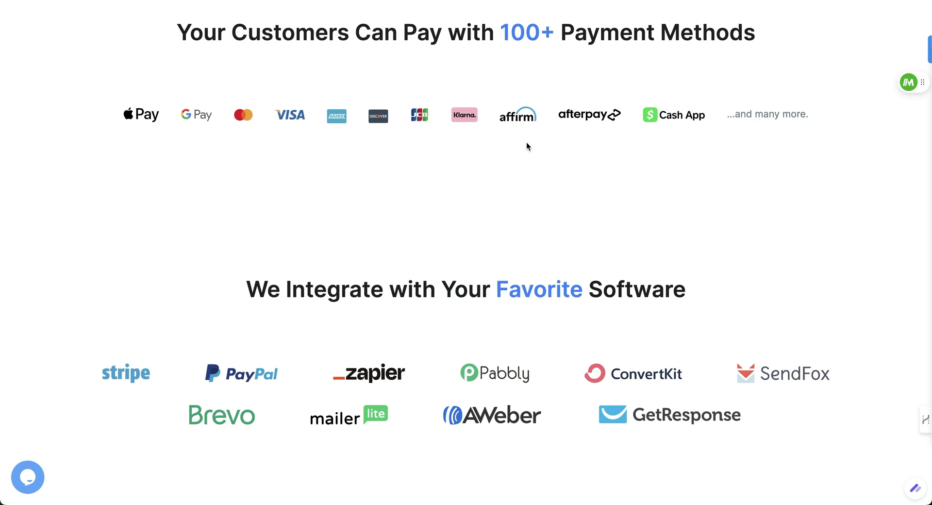
scroll(527, 142, down, 4)
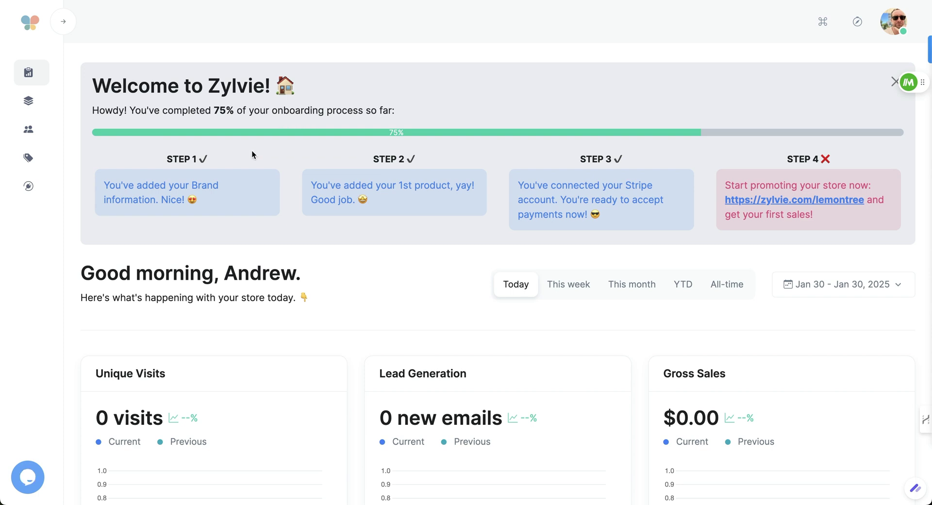
Open the store settings from the avatar menu and review the Brand information page.
click(891, 34)
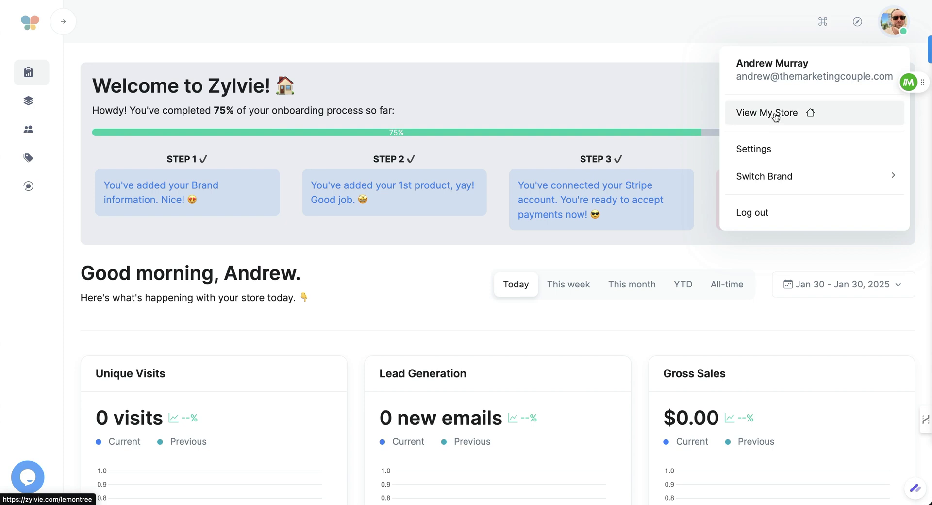
click(763, 149)
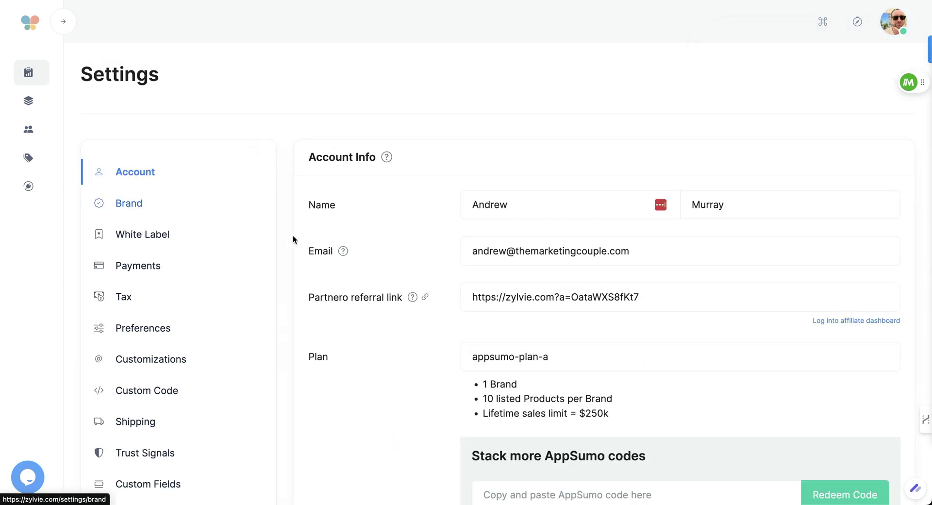
click(141, 204)
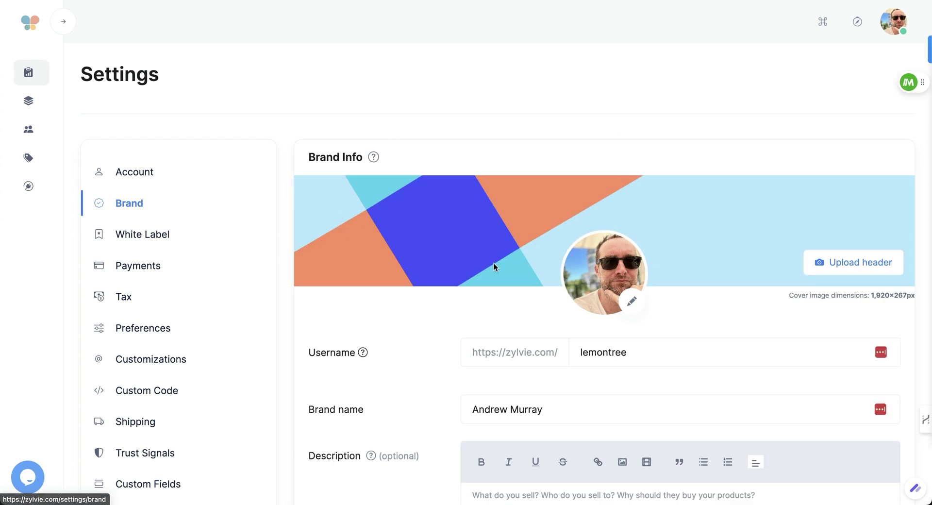
scroll(553, 224, down, 3)
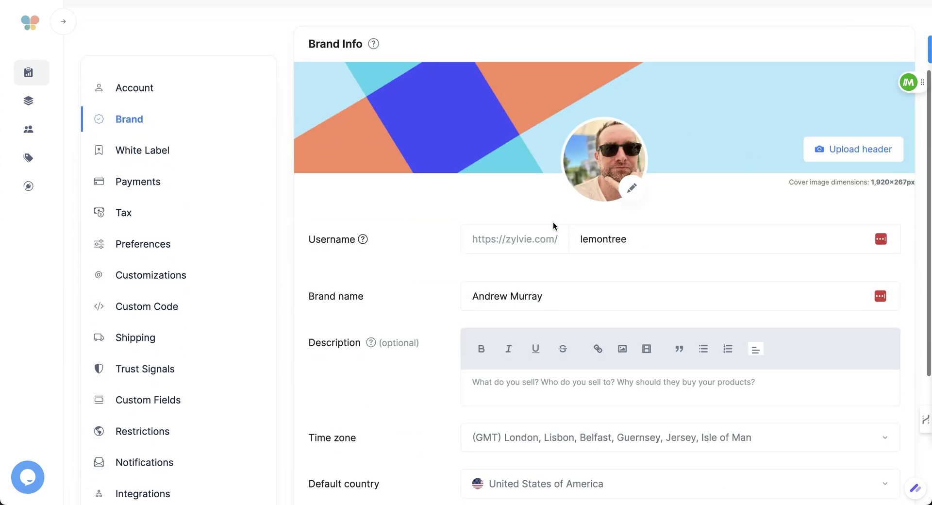
scroll(553, 224, down, 3)
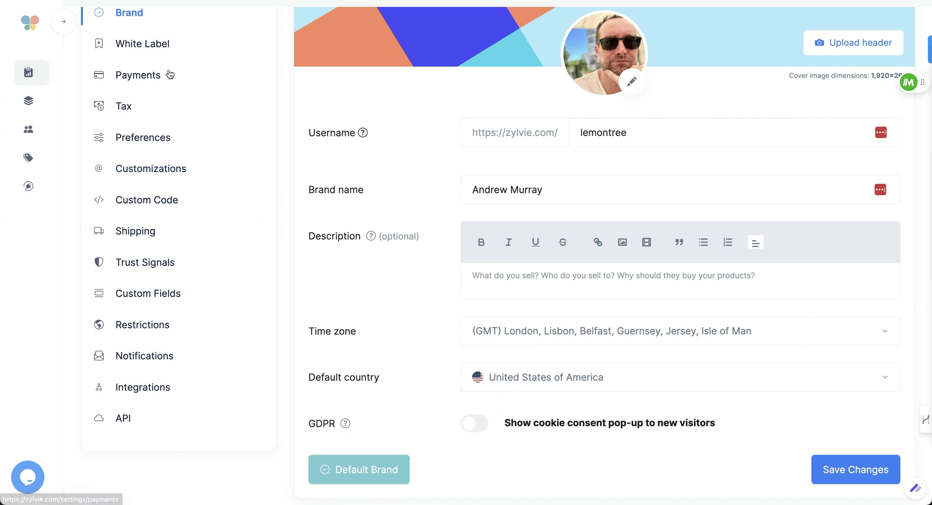
Review White Label, Payments (Stripe connected, PayPal not) and the Tax page with collection off.
click(162, 48)
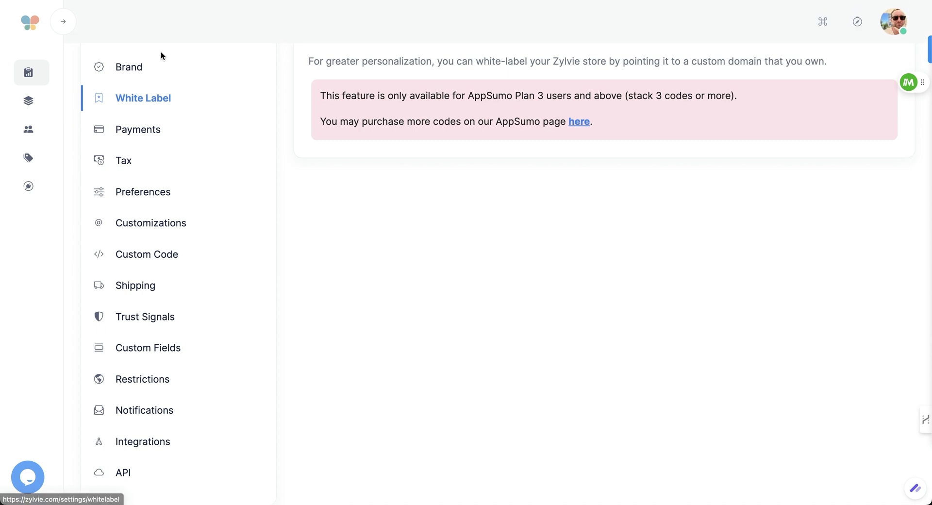
click(144, 129)
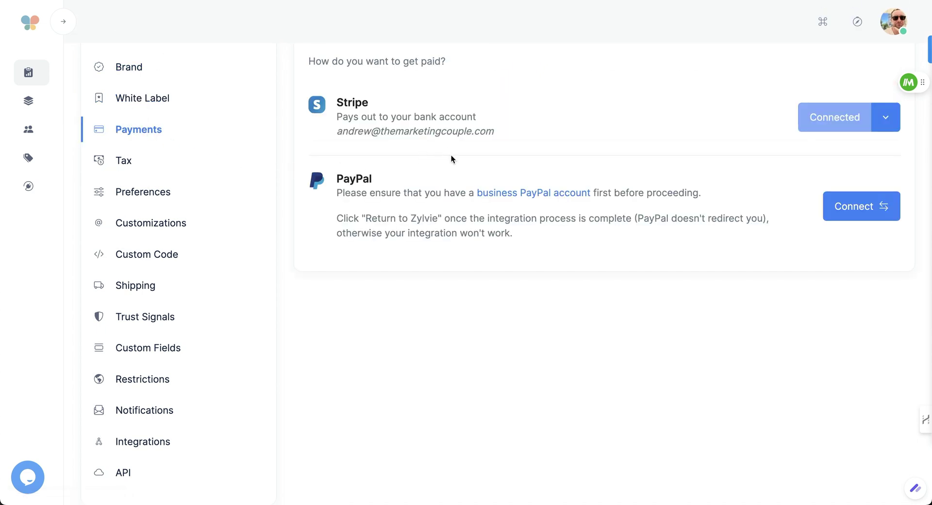
scroll(450, 156, down, 1)
scroll(450, 152, up, 1)
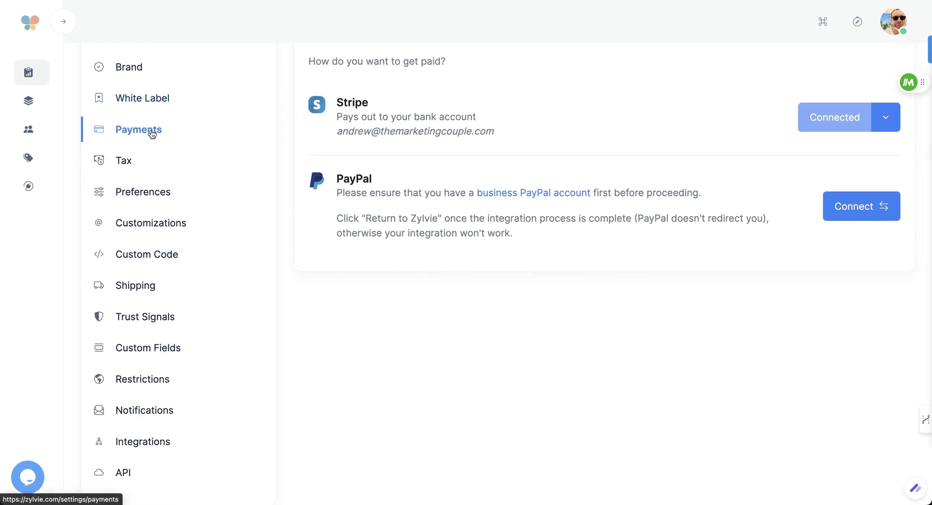
click(127, 159)
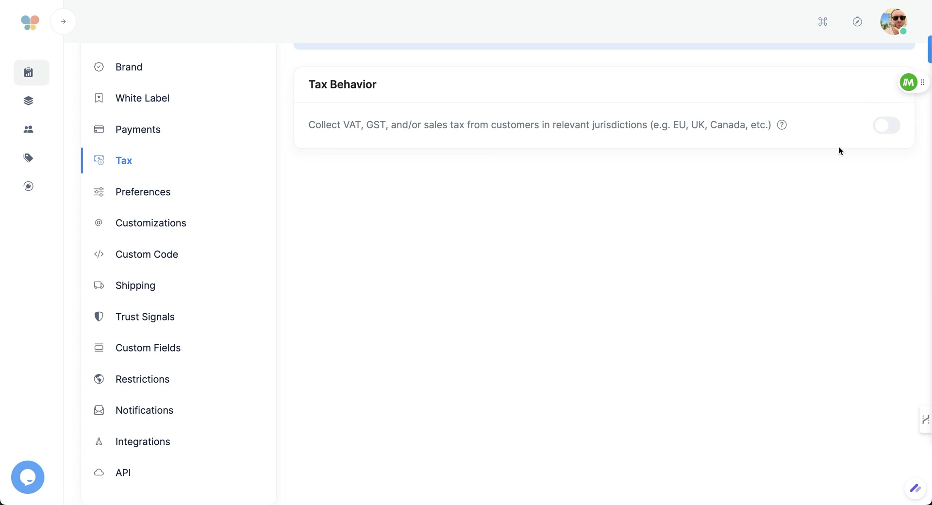
Review Preferences: Klarna, Affirm and Afterpay off, and PDF stamping of buyer info enabled.
click(165, 192)
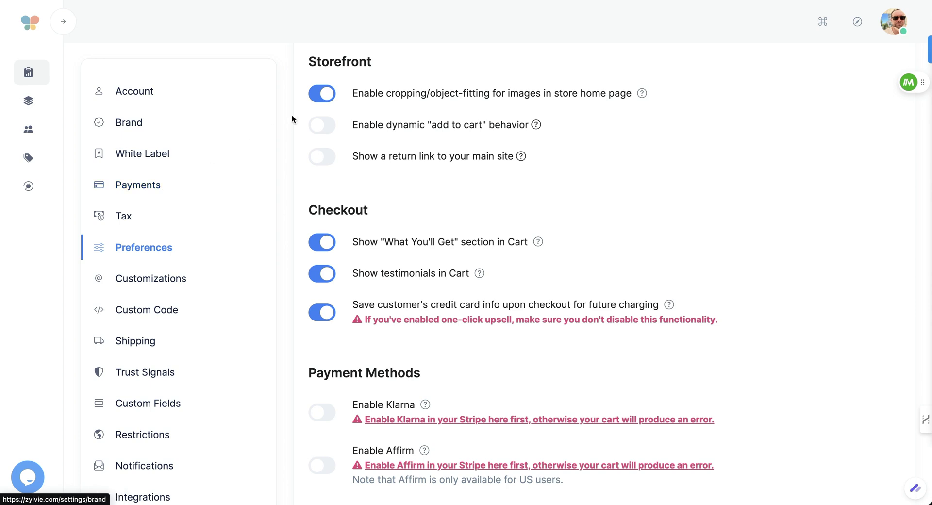
scroll(356, 170, down, 3)
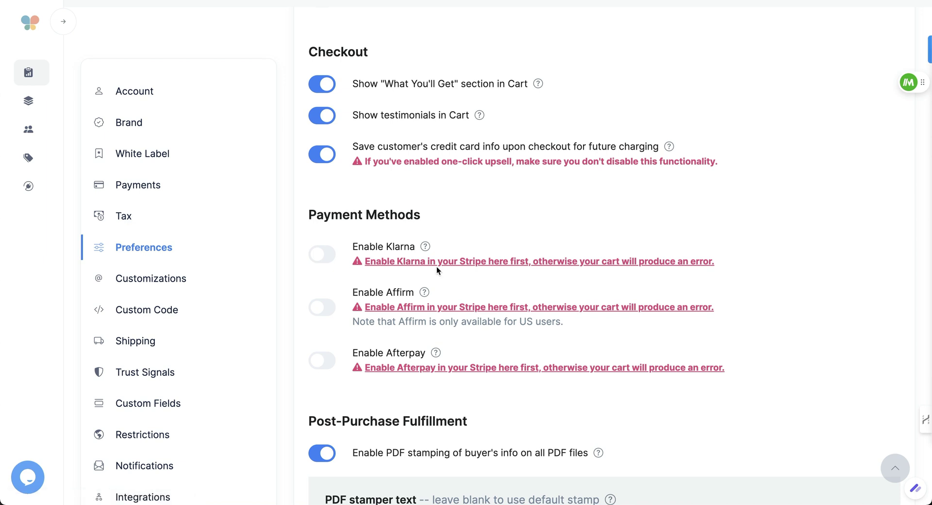
scroll(441, 259, down, 2)
scroll(441, 259, down, 3)
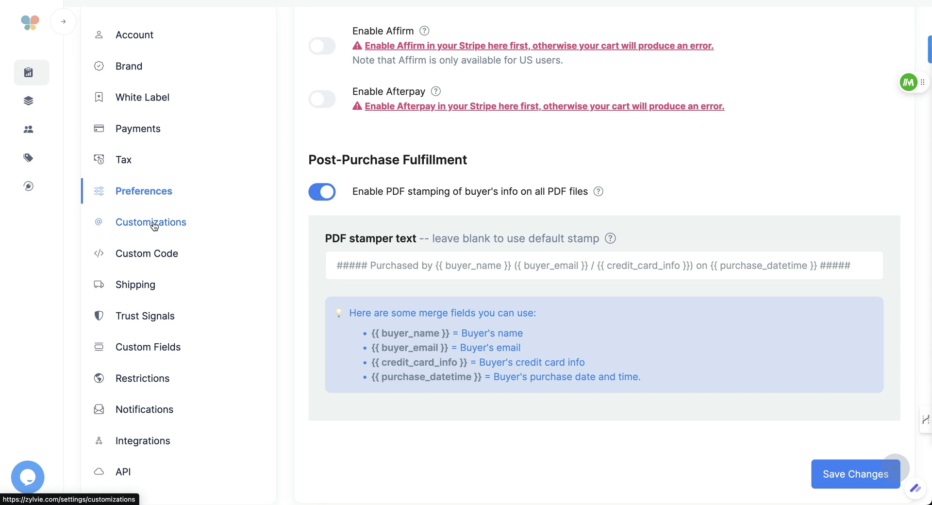
Look through the Customizations and Custom Code settings pages.
click(153, 224)
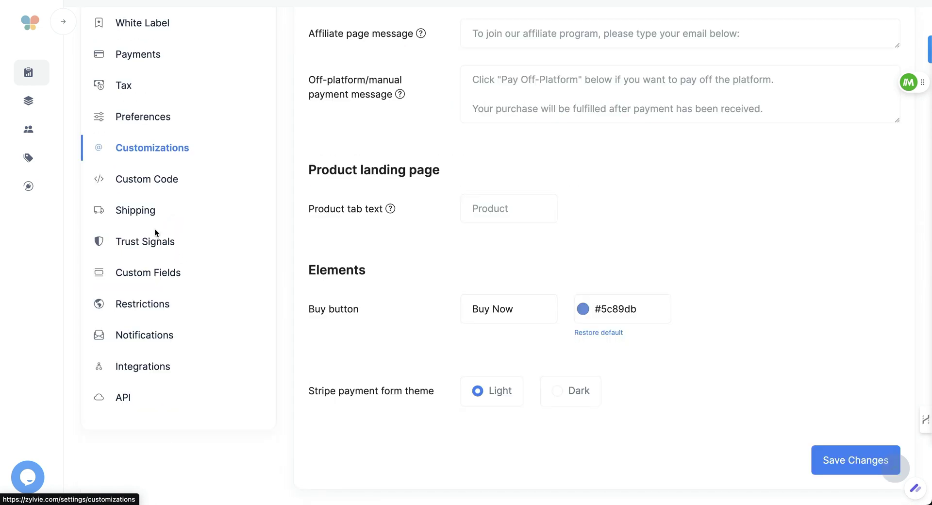
scroll(361, 163, up, 2)
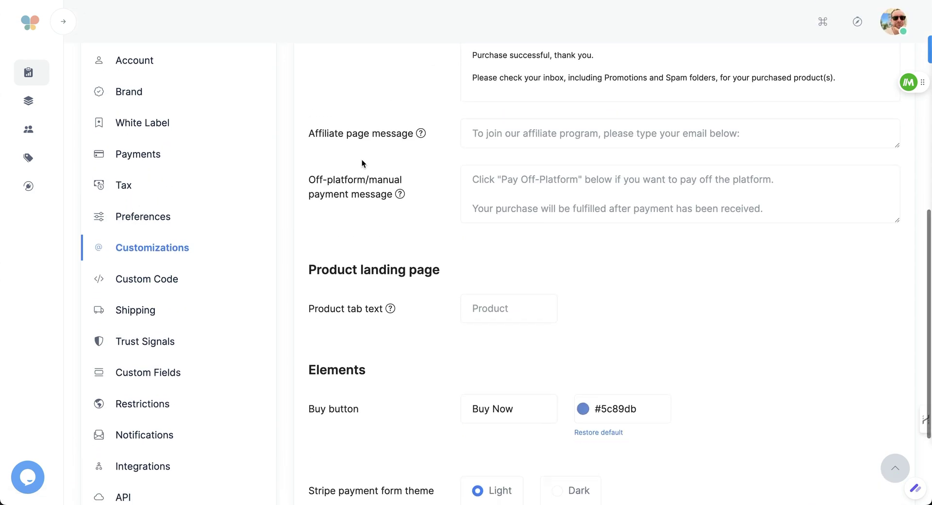
scroll(339, 170, down, 3)
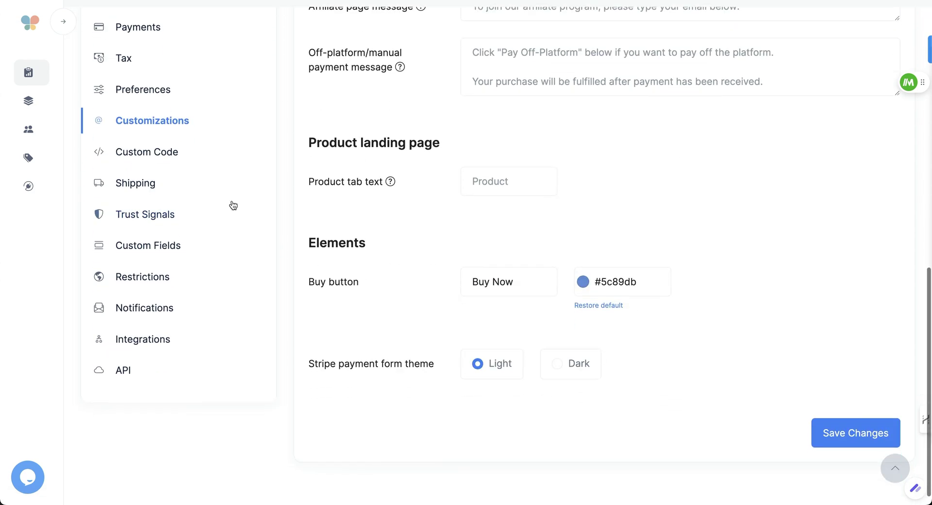
click(150, 156)
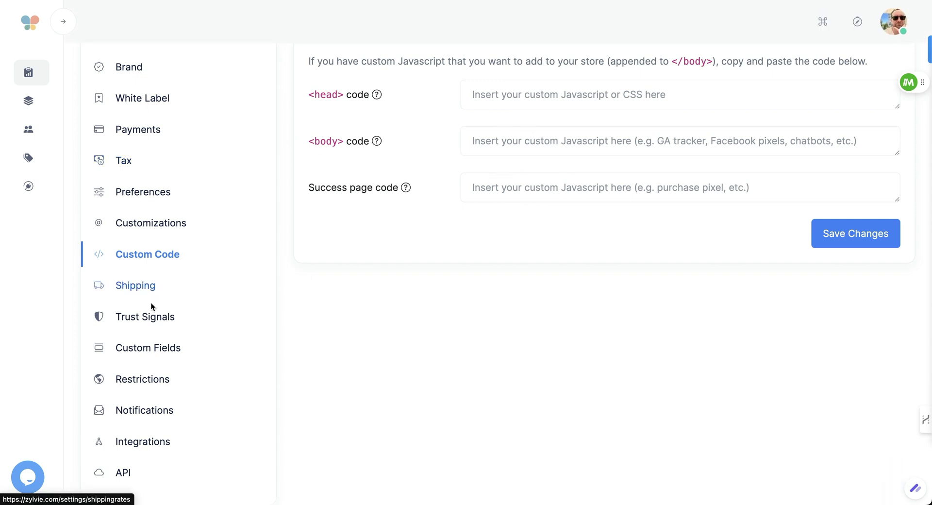
Check the empty Trust Signals page, then view the two-country transaction restriction rule.
click(148, 318)
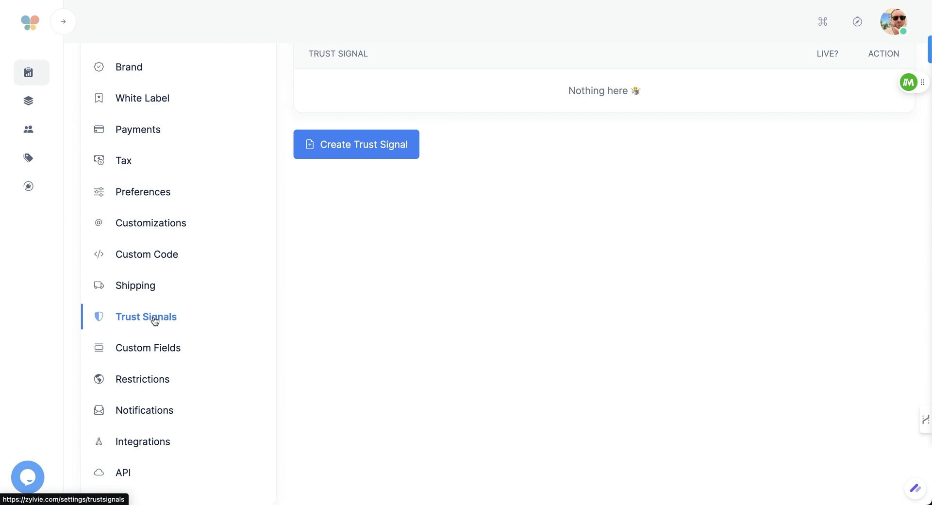
click(375, 154)
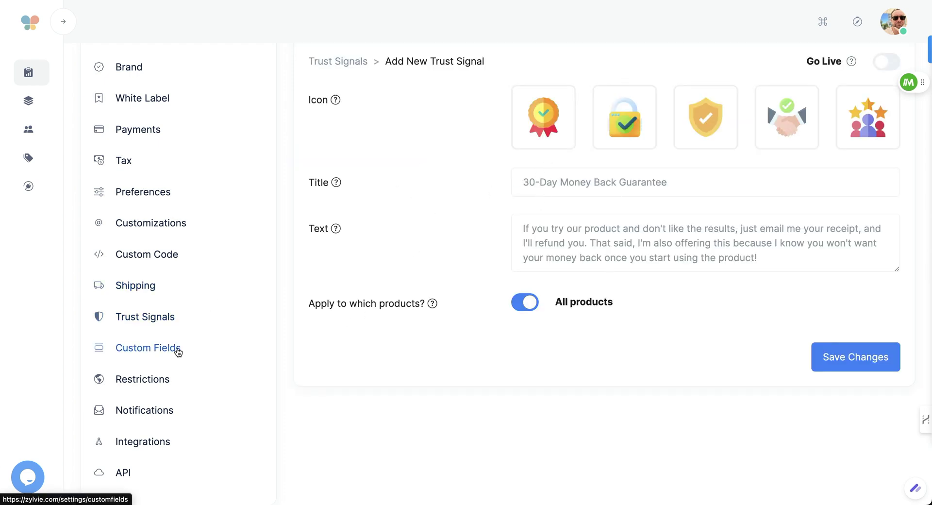
click(157, 382)
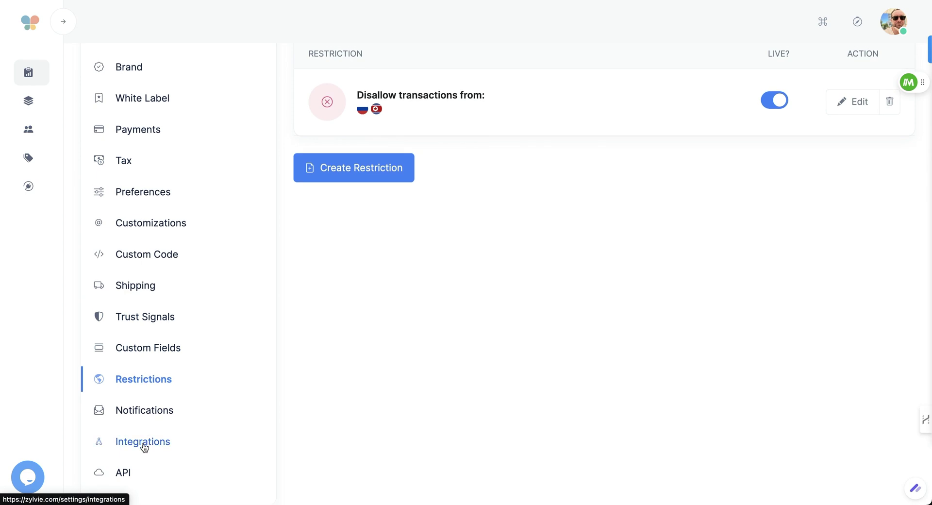
mouse_move(28, 129)
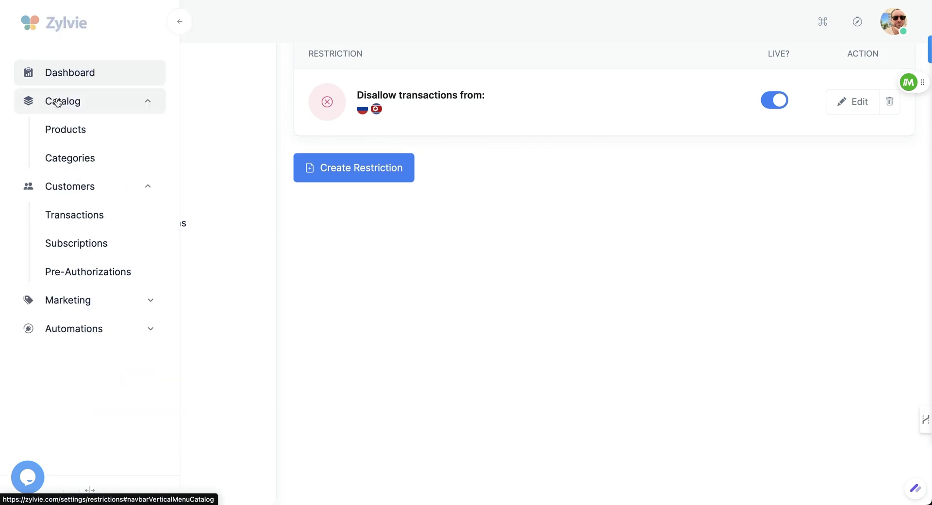
Open the Stress Guide product for editing from Catalog > Products.
click(62, 102)
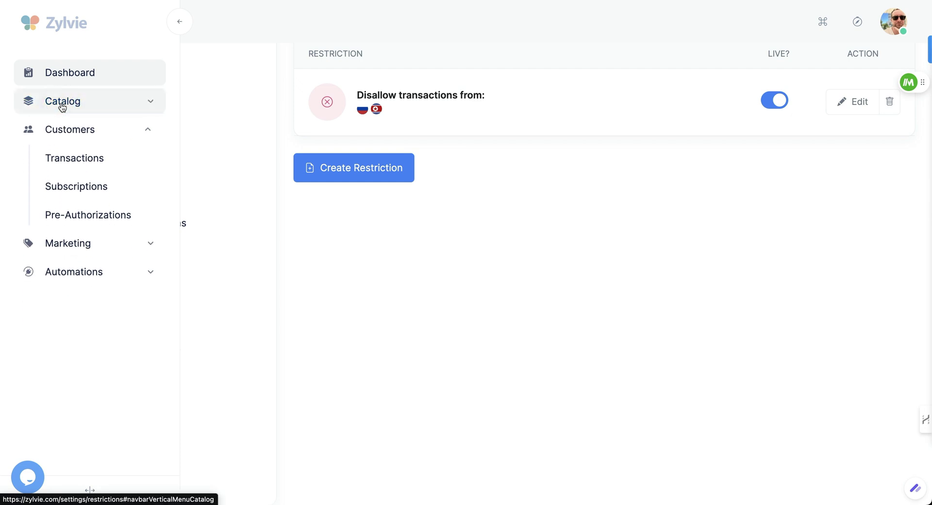
click(64, 103)
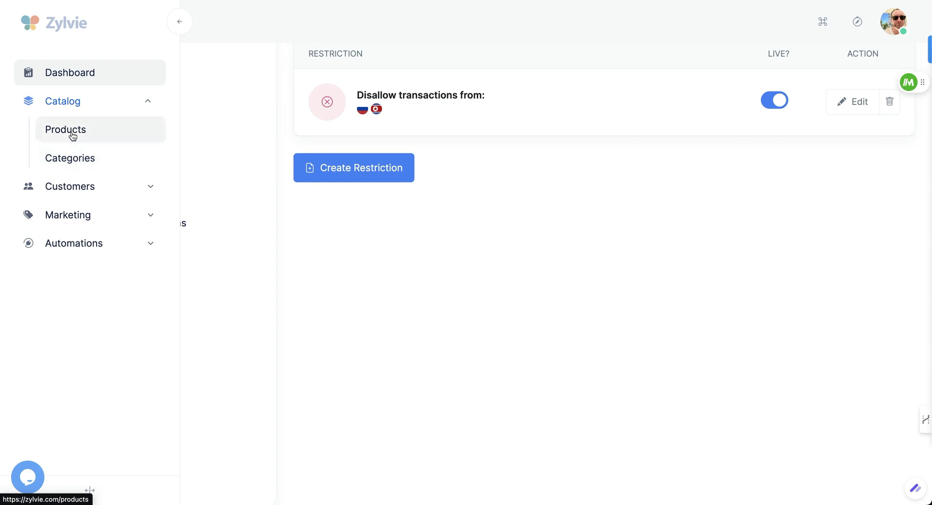
click(73, 130)
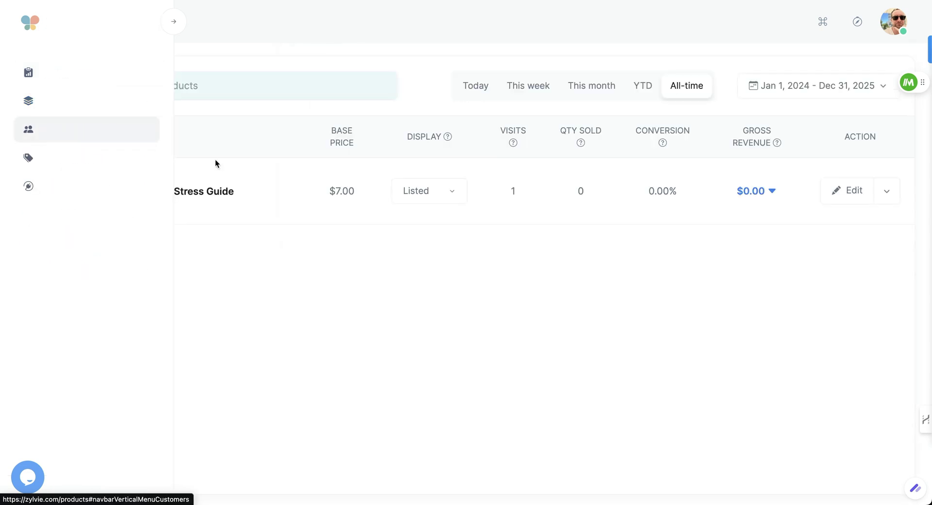
click(853, 192)
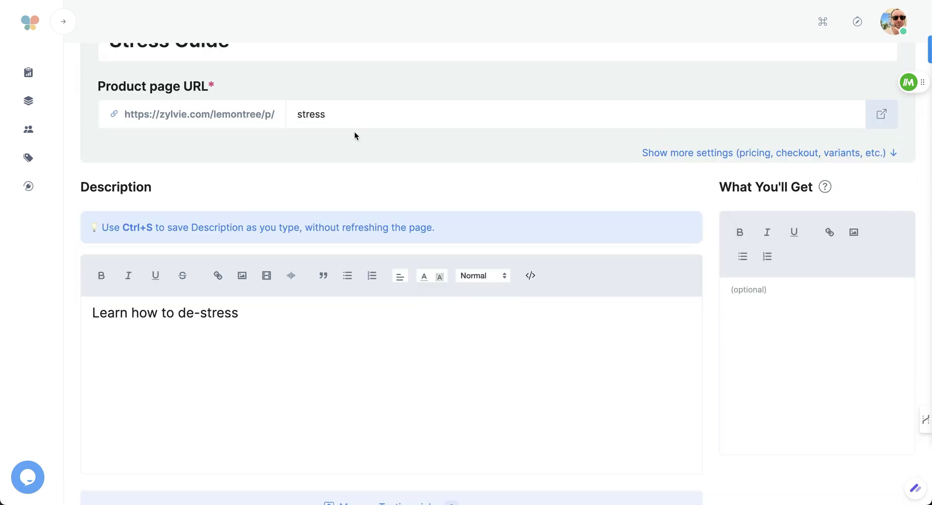
Scroll down the Stress Guide edit page to its post-purchase fulfillment section.
scroll(353, 130, up, 2)
scroll(352, 145, down, 2)
scroll(351, 149, down, 1)
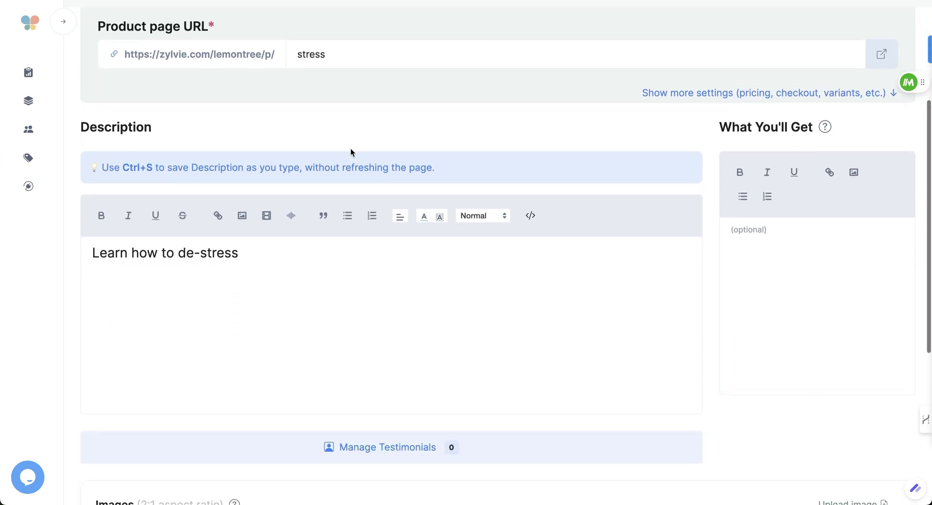
scroll(350, 149, down, 1)
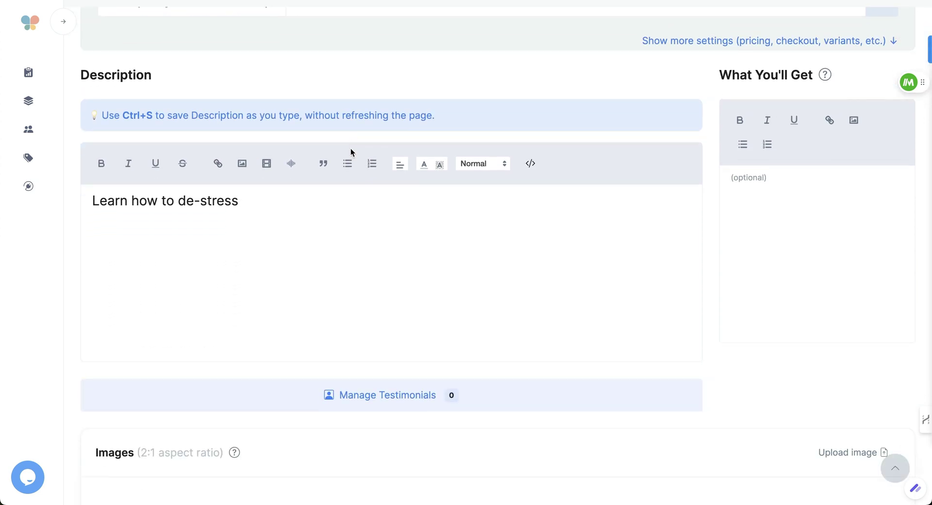
scroll(258, 243, down, 2)
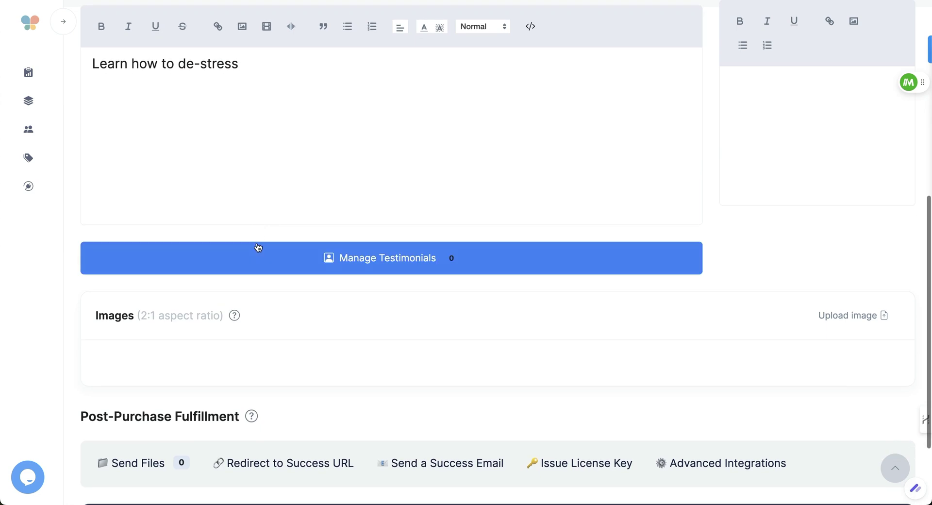
scroll(257, 247, down, 2)
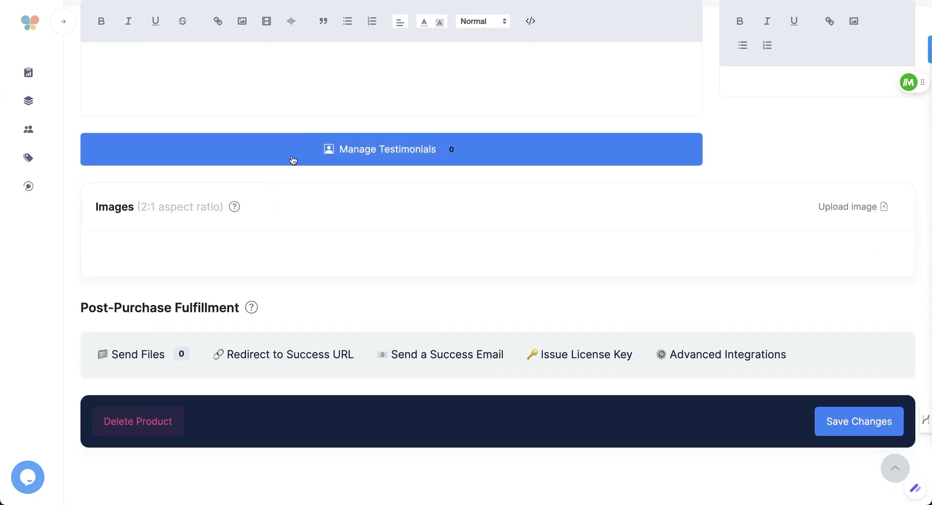
scroll(263, 219, down, 1)
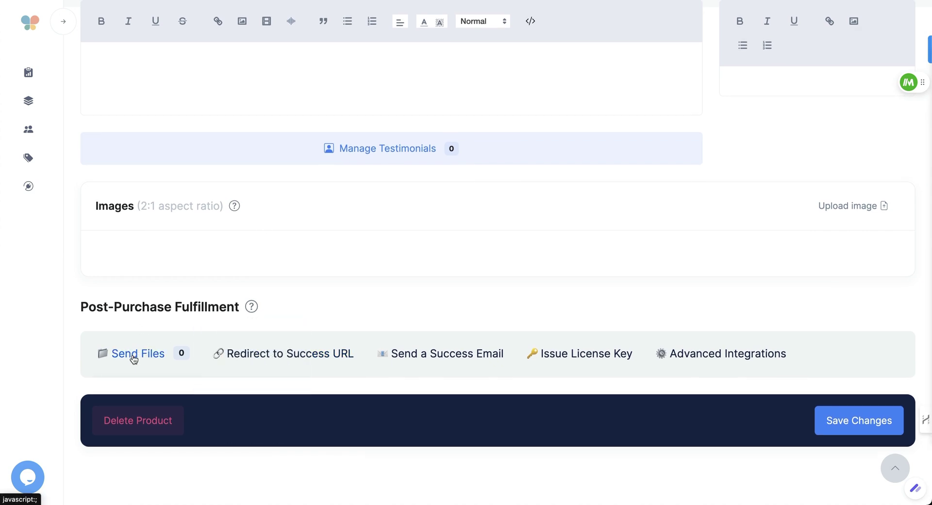
scroll(144, 353, down, 1)
Browse Send Files, Success URL, License Key and Advanced Integrations options, then view Transactions.
click(145, 353)
scroll(161, 331, down, 3)
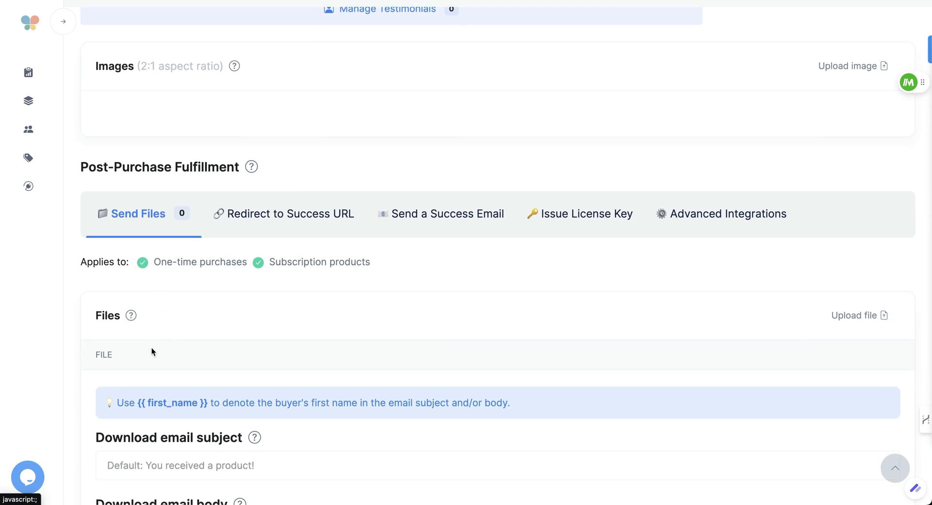
scroll(161, 352, down, 2)
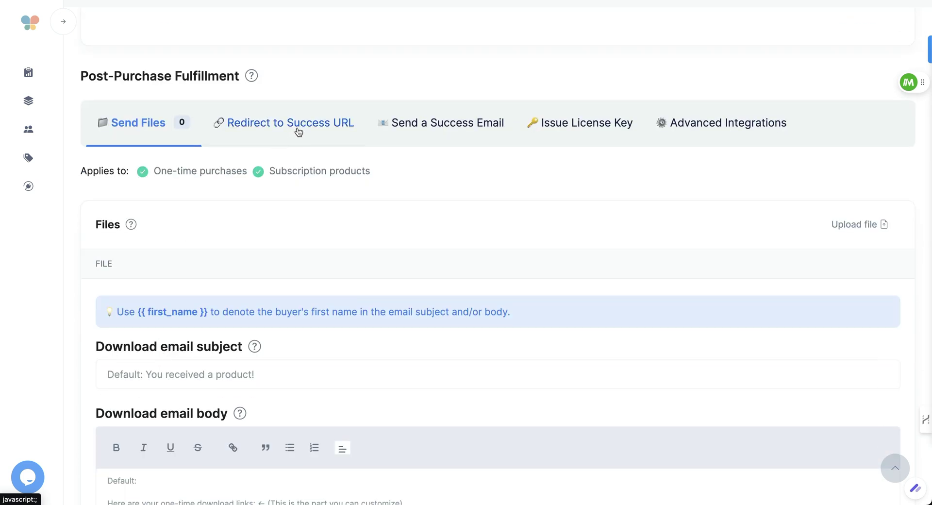
click(331, 118)
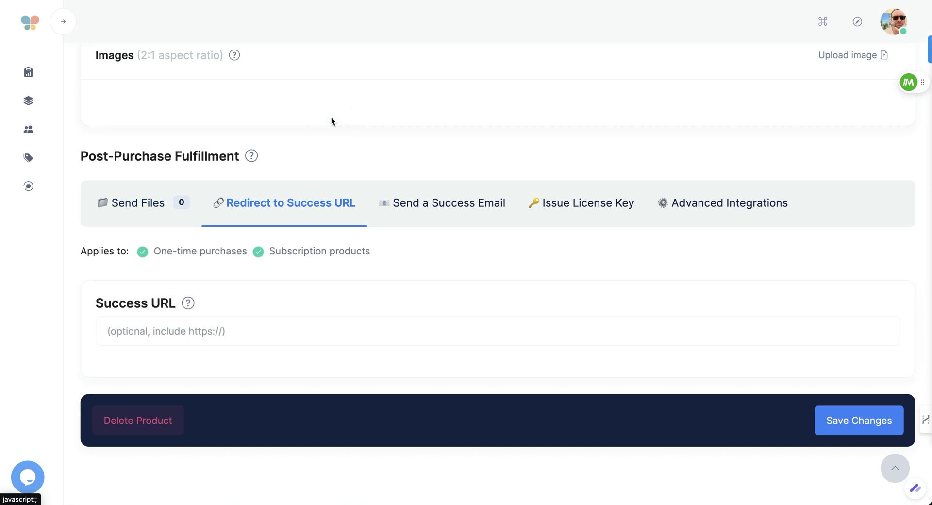
click(574, 207)
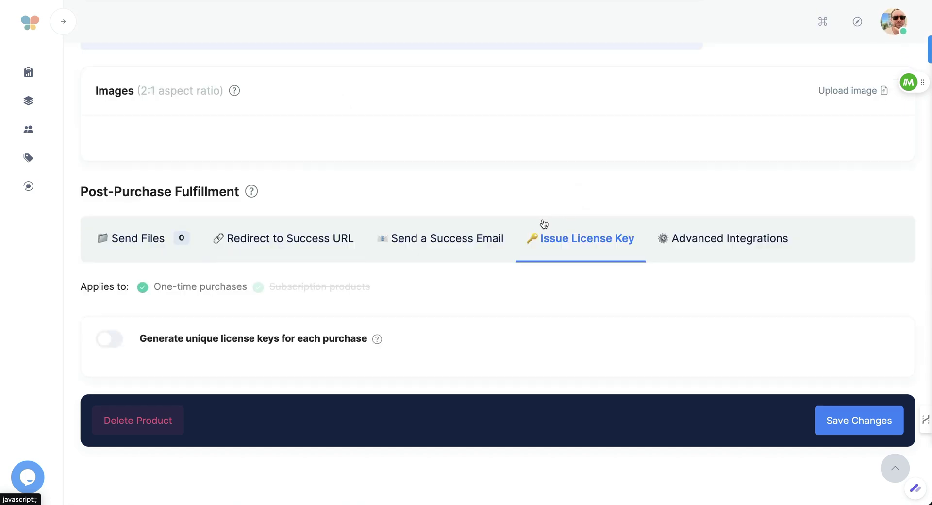
click(719, 240)
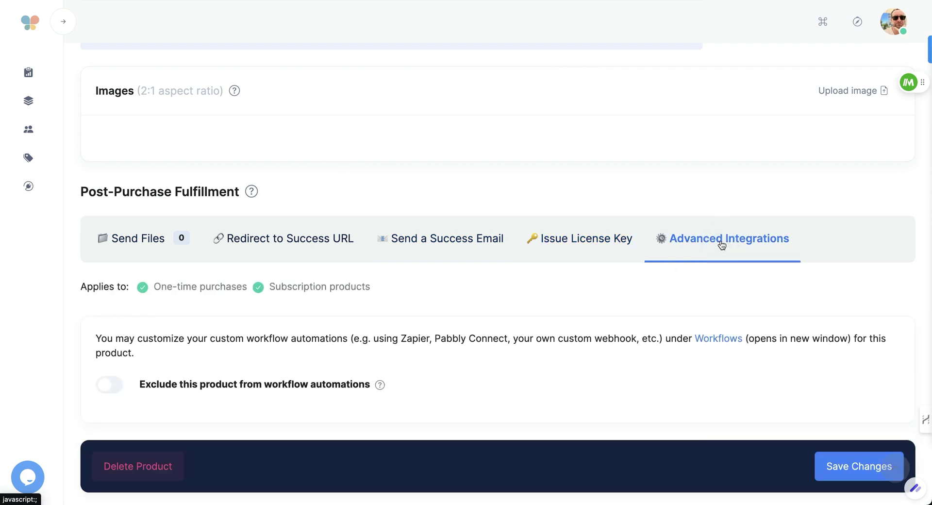
scroll(319, 157, up, 15)
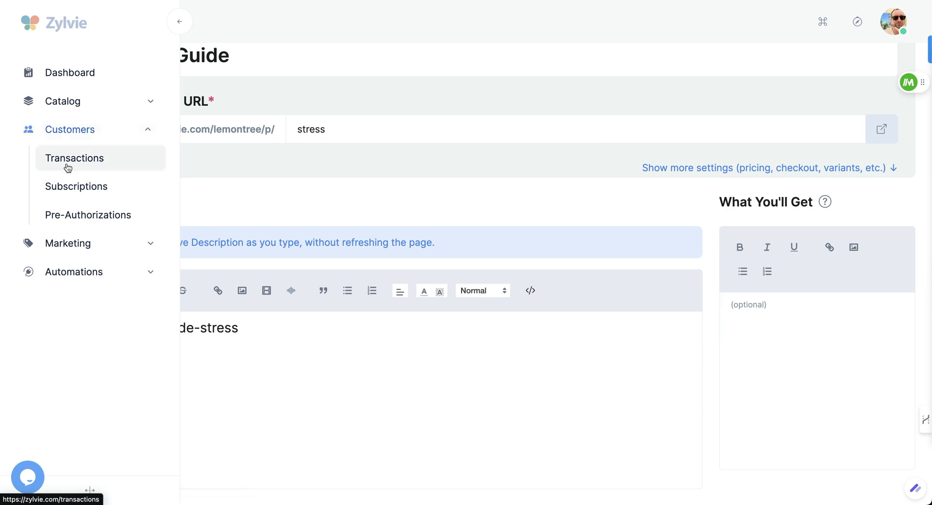
click(72, 163)
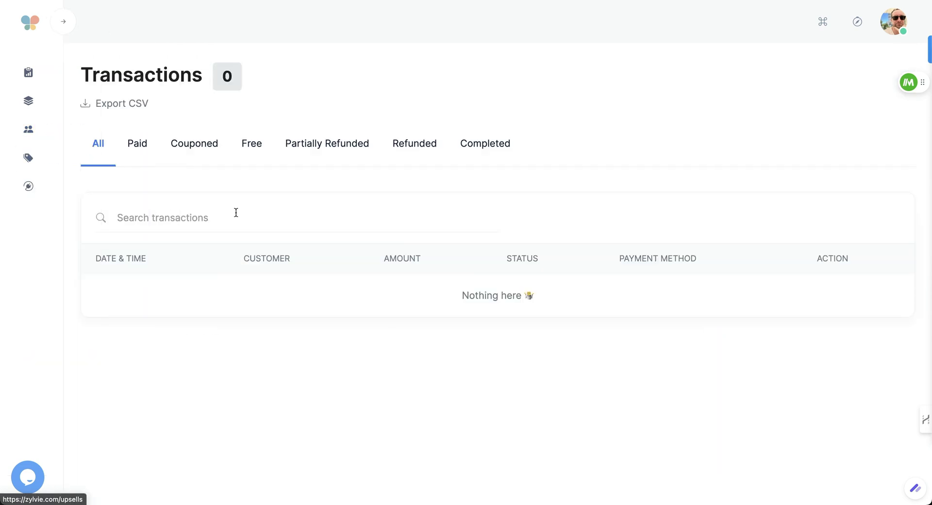
Go to Marketing > Upsells & Bumps and start a new upsell.
click(69, 239)
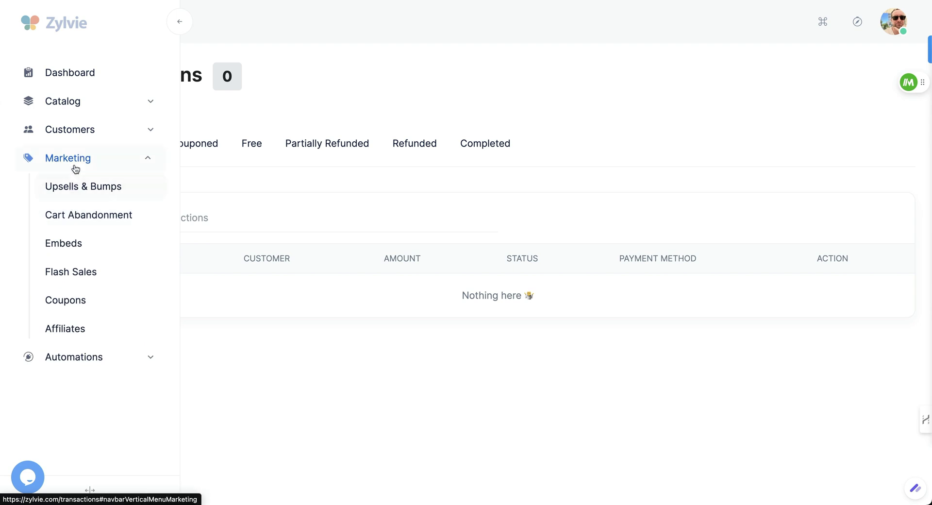
click(74, 186)
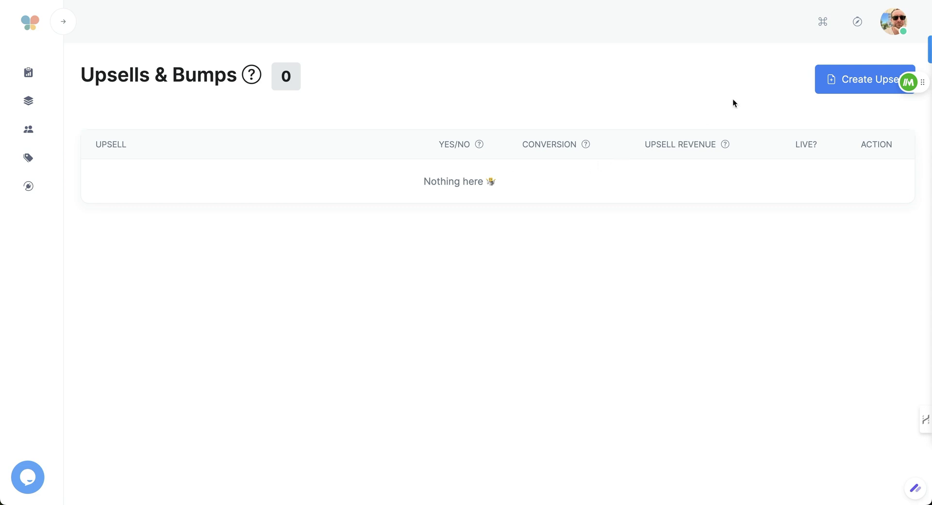
click(860, 78)
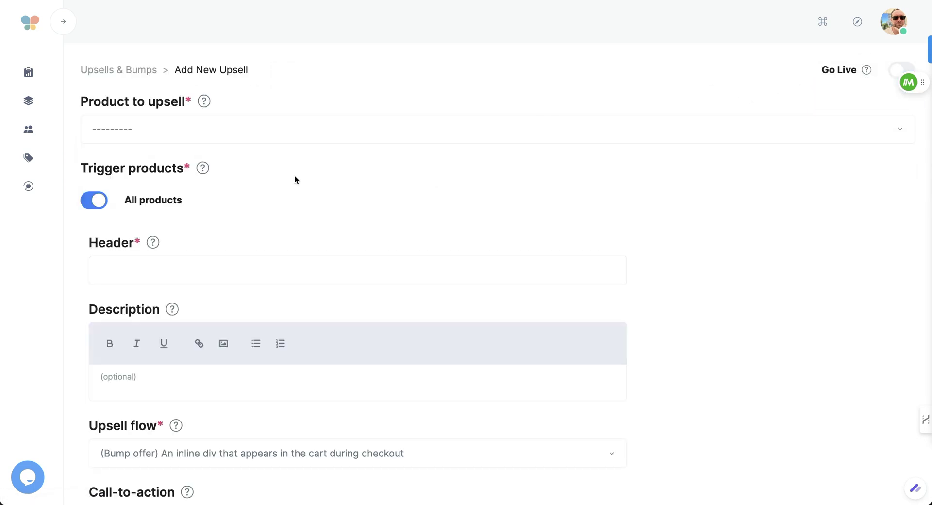
scroll(294, 180, down, 5)
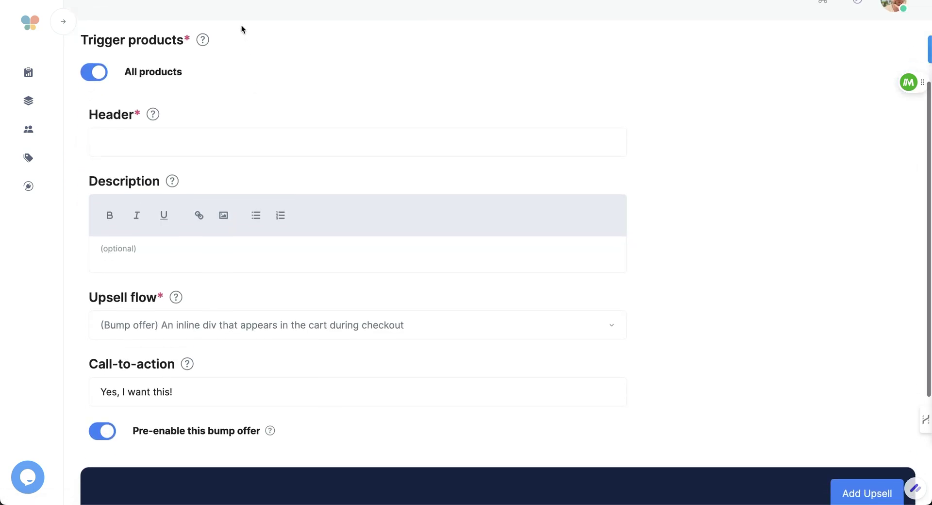
scroll(203, 110, up, 5)
Check the Product to upsell choices and close the list without picking one.
click(195, 141)
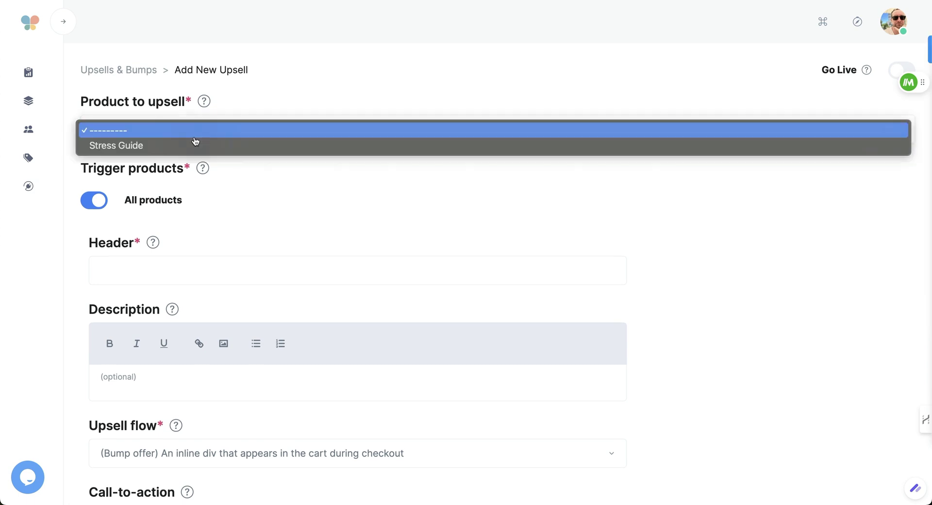
click(356, 193)
scroll(356, 193, down, 10)
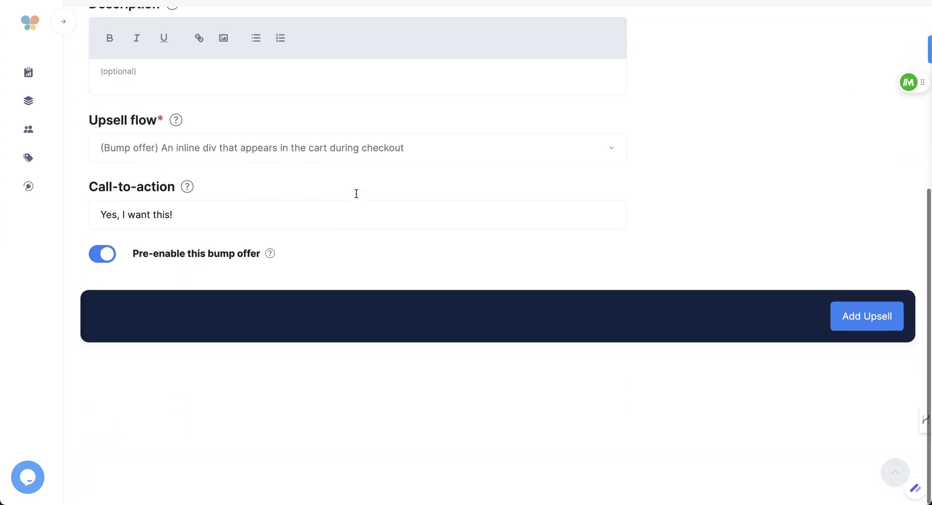
scroll(338, 175, up, 10)
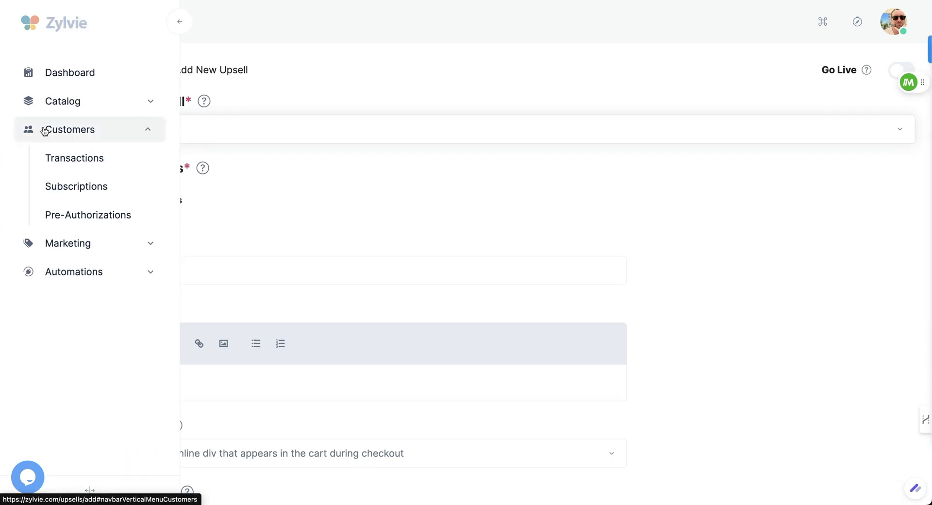
Look over the Cart Abandonment recovery page.
click(78, 216)
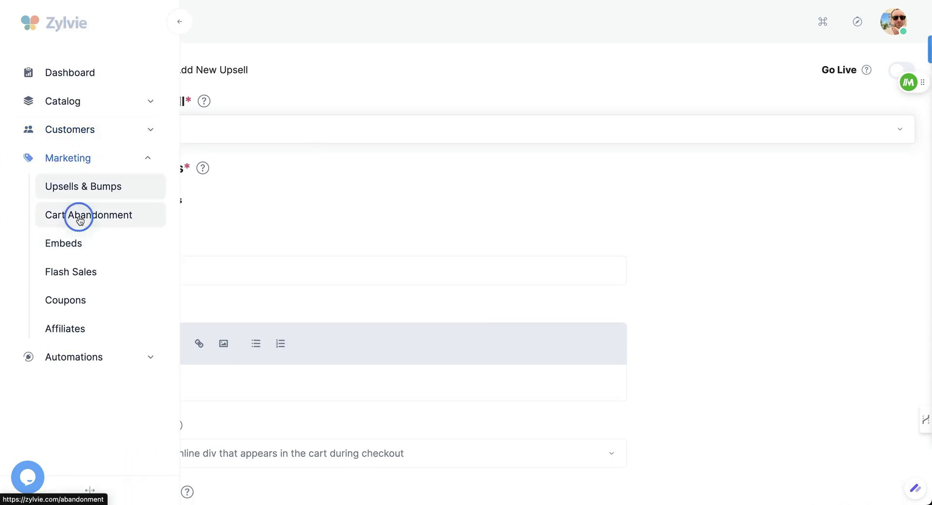
scroll(325, 252, down, 3)
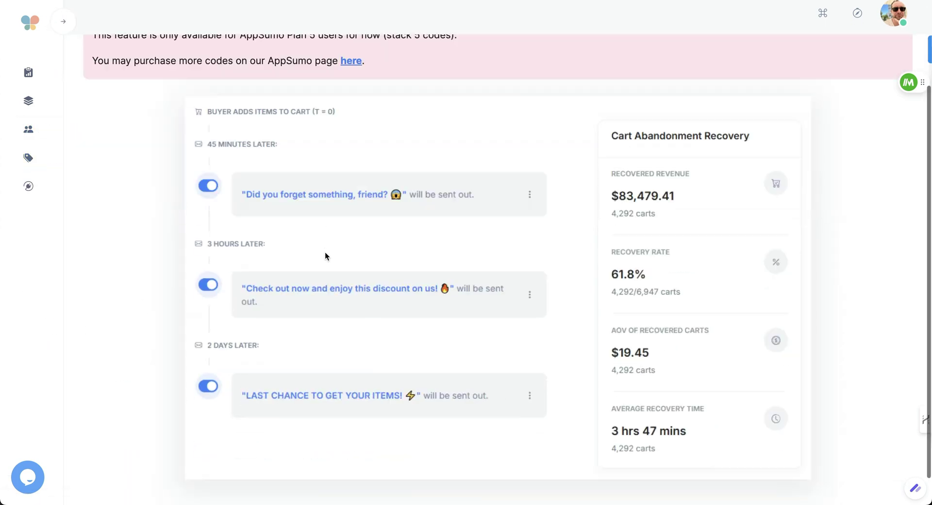
scroll(325, 252, down, 4)
scroll(339, 255, up, 4)
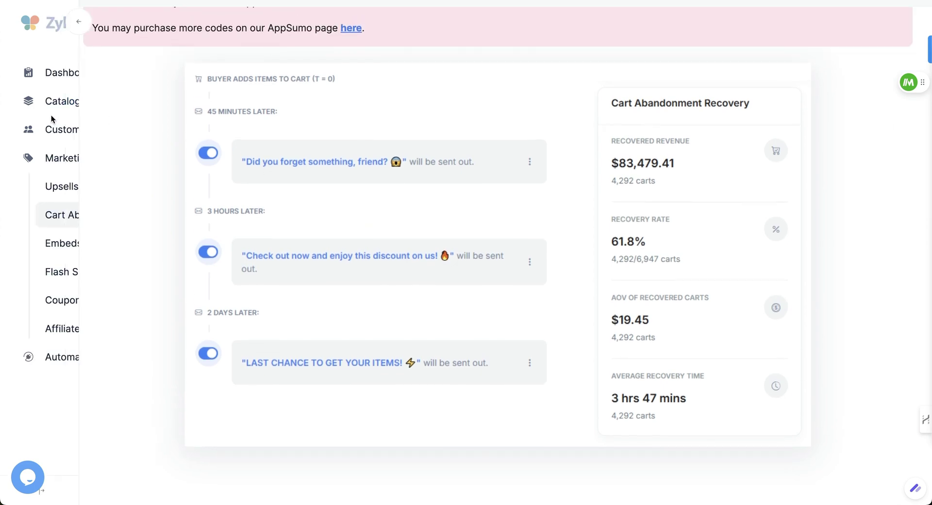
Open Marketing > Embeds and scroll to the $5 Stress Guide inline-cart checkout preview.
click(70, 129)
click(61, 242)
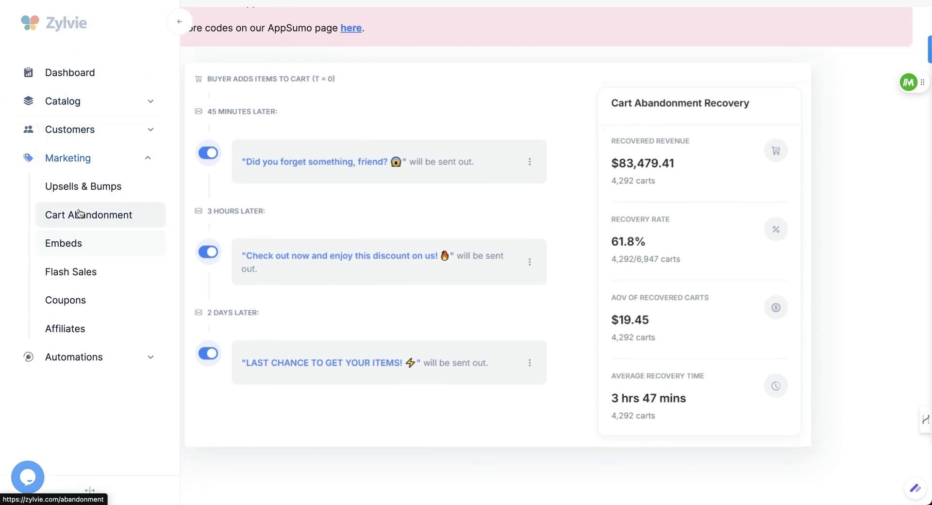
click(83, 248)
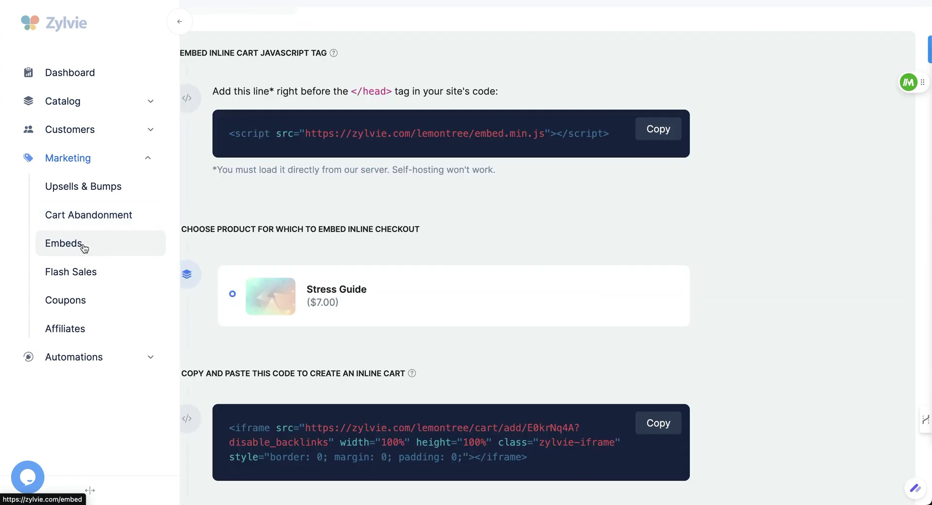
scroll(370, 202, down, 3)
scroll(371, 203, up, 1)
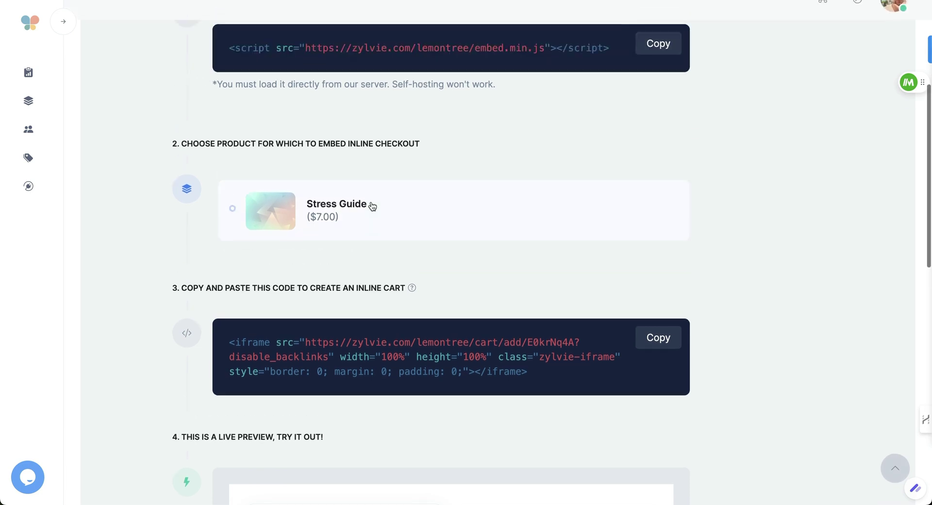
scroll(371, 206, up, 5)
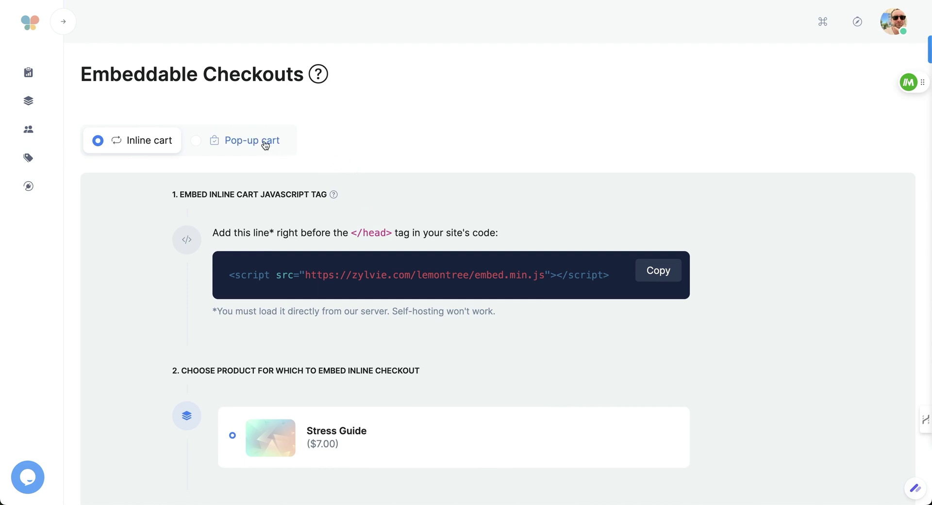
scroll(358, 219, down, 2)
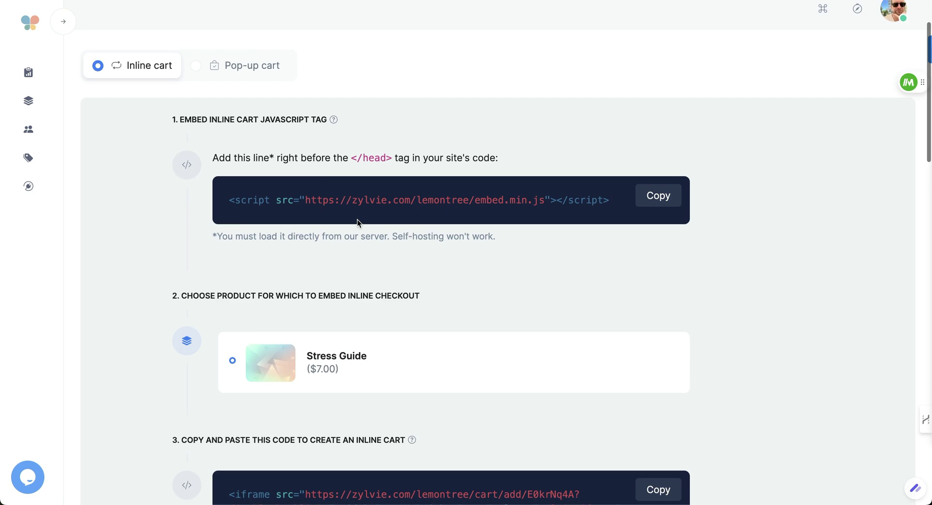
scroll(357, 220, down, 2)
scroll(357, 220, down, 3)
scroll(357, 219, down, 2)
scroll(357, 220, down, 2)
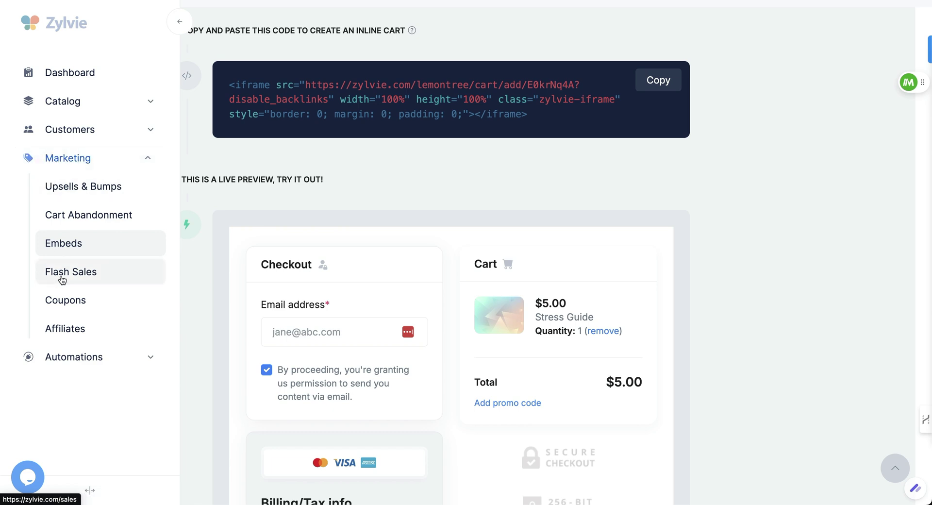
mouse_move(28, 157)
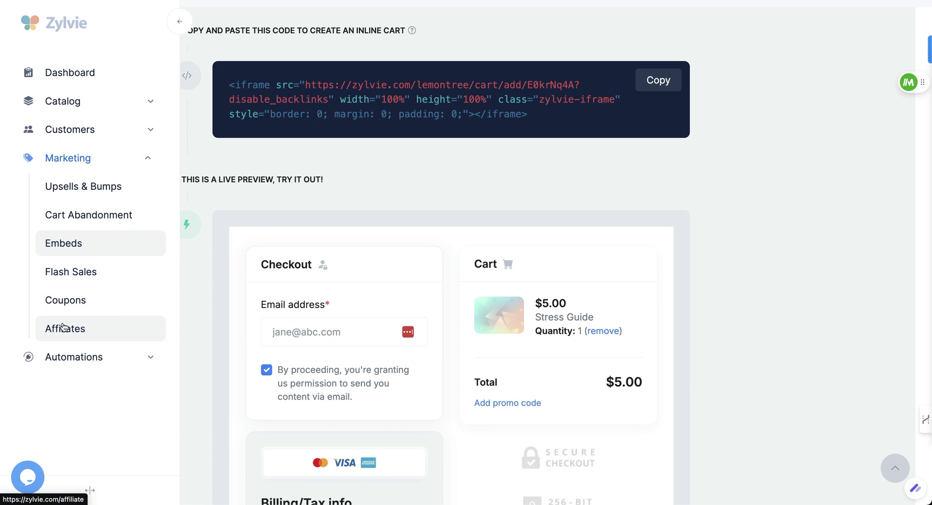
click(79, 357)
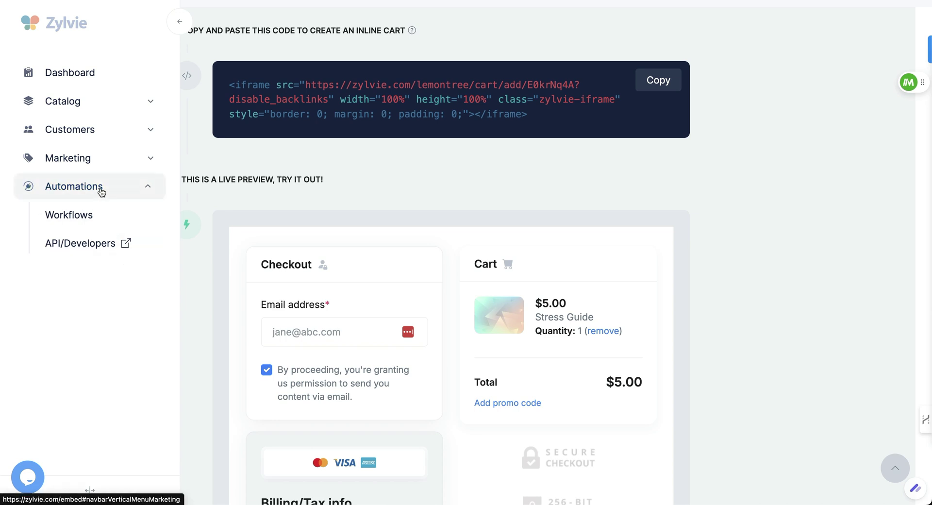
Edit the 'flashtest' flash sale: $2 off the Stress Guide with a 28-minute countdown.
click(93, 160)
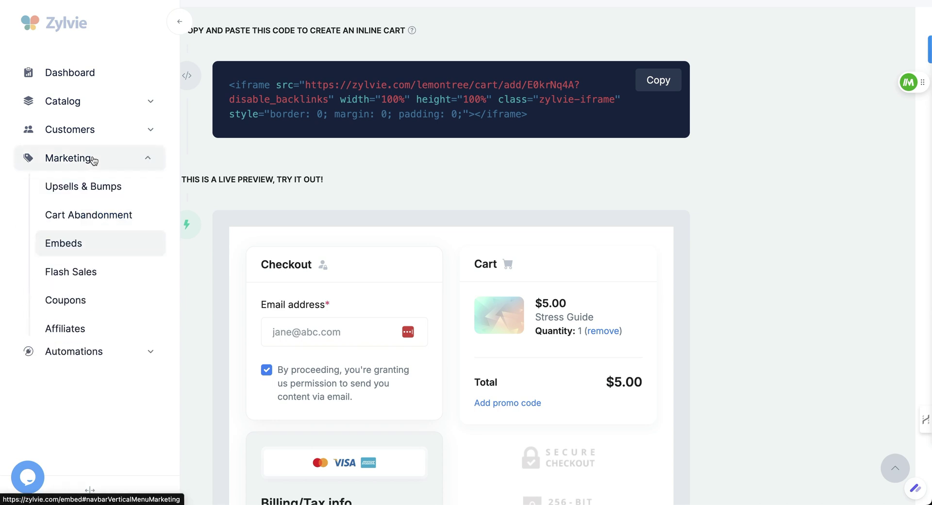
click(83, 272)
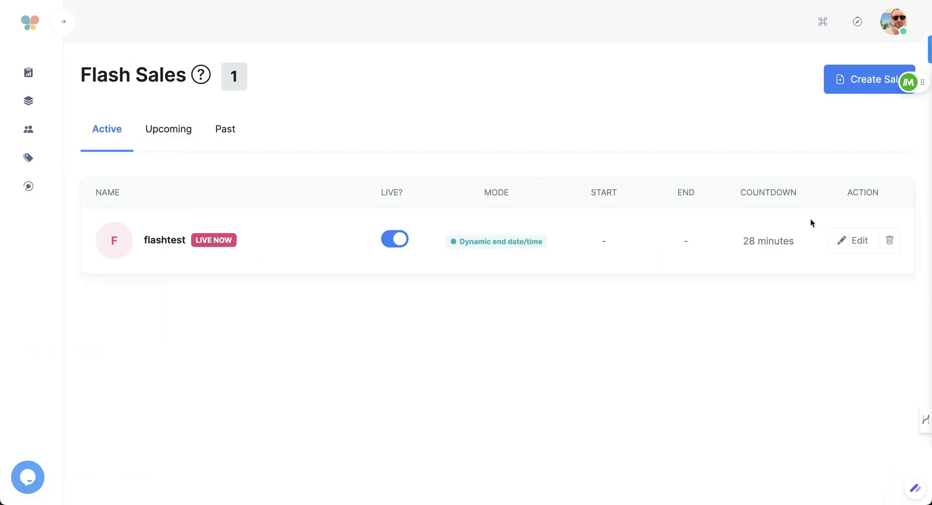
click(855, 241)
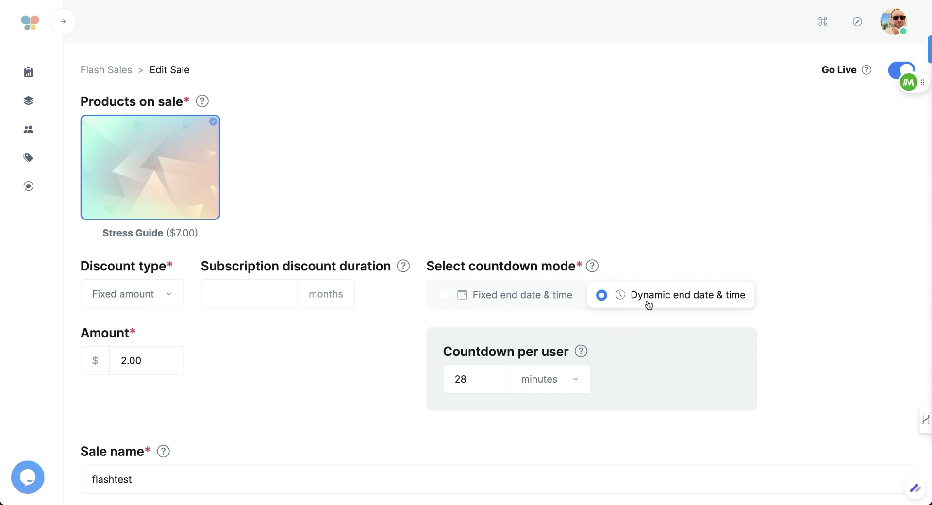
scroll(529, 296, down, 2)
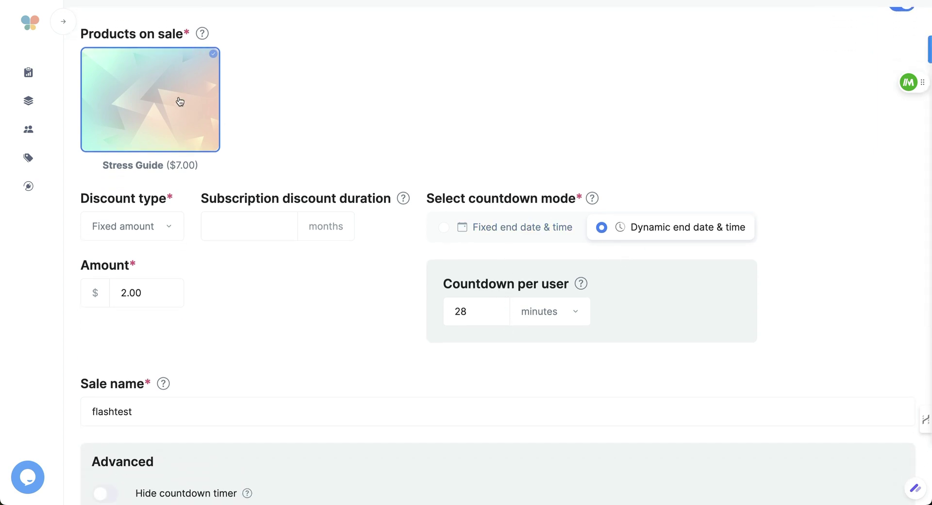
scroll(424, 281, down, 5)
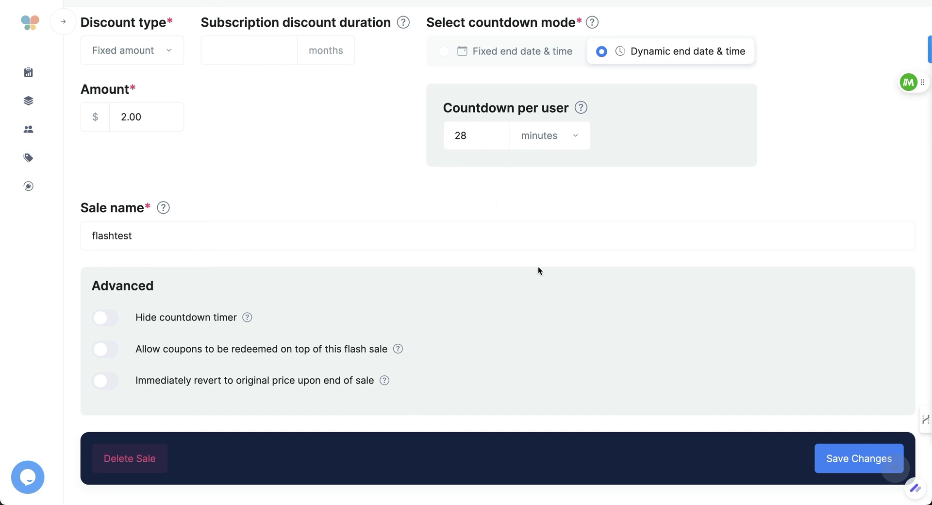
scroll(538, 266, up, 7)
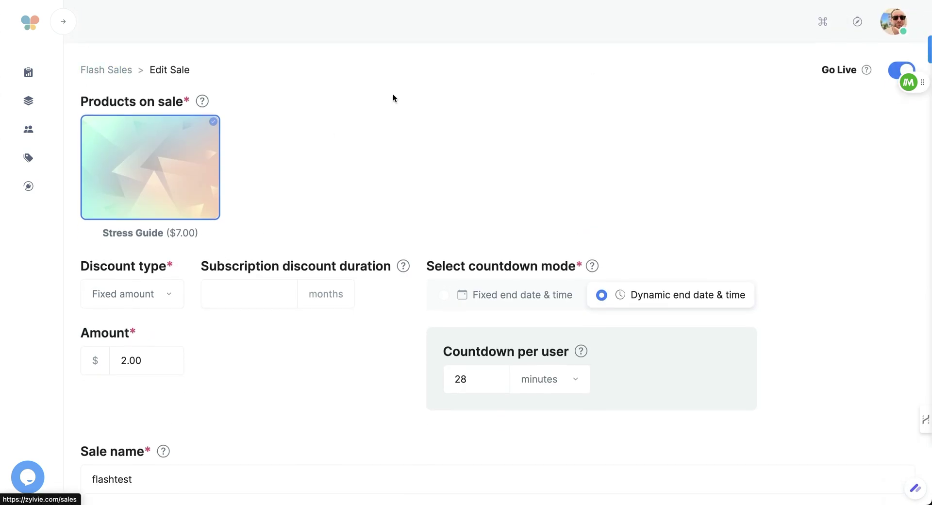
Return to the dashboard, then Catalog > Products, and view the Stress Guide's $5.00 public page.
click(44, 73)
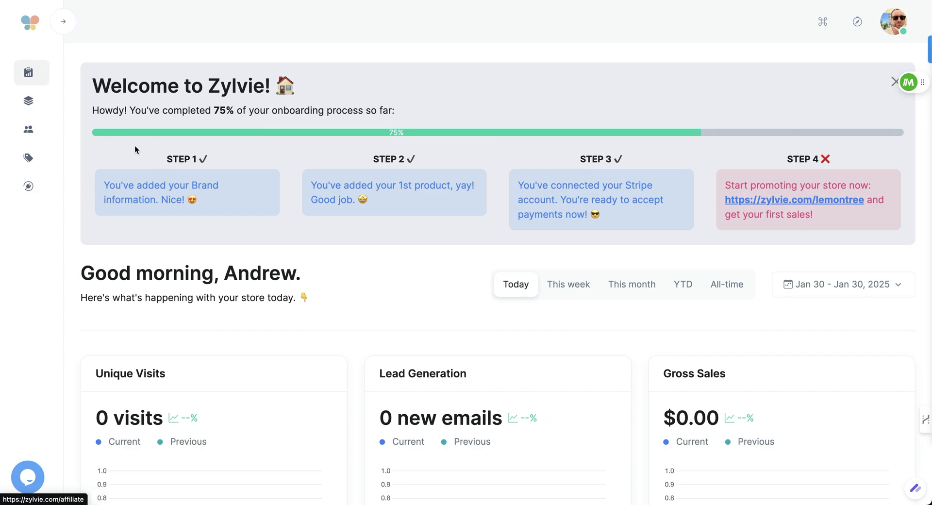
scroll(211, 213, down, 15)
scroll(206, 222, up, 3)
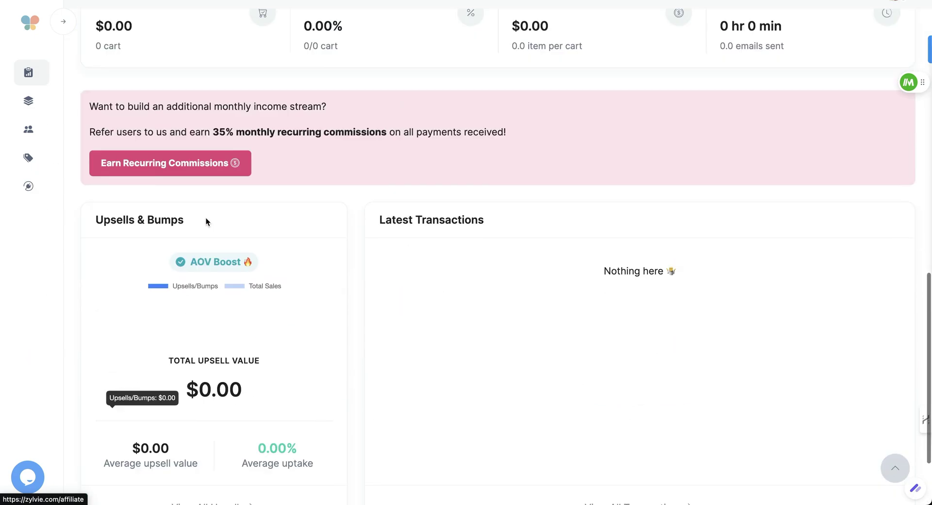
scroll(206, 222, up, 12)
click(57, 107)
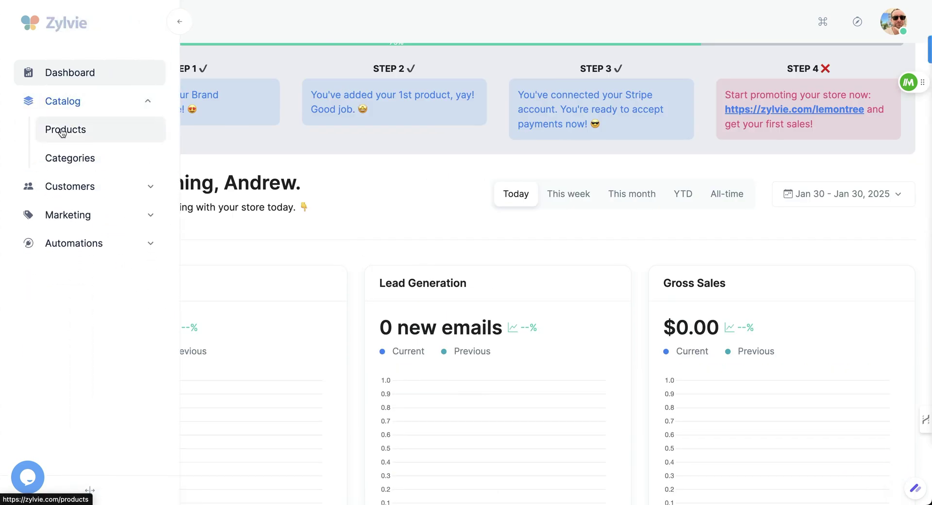
click(63, 129)
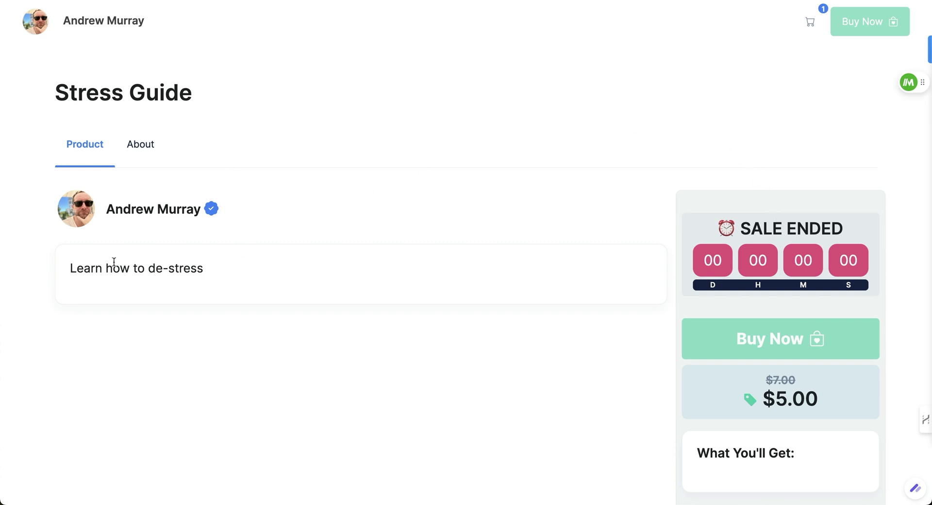
scroll(152, 269, down, 3)
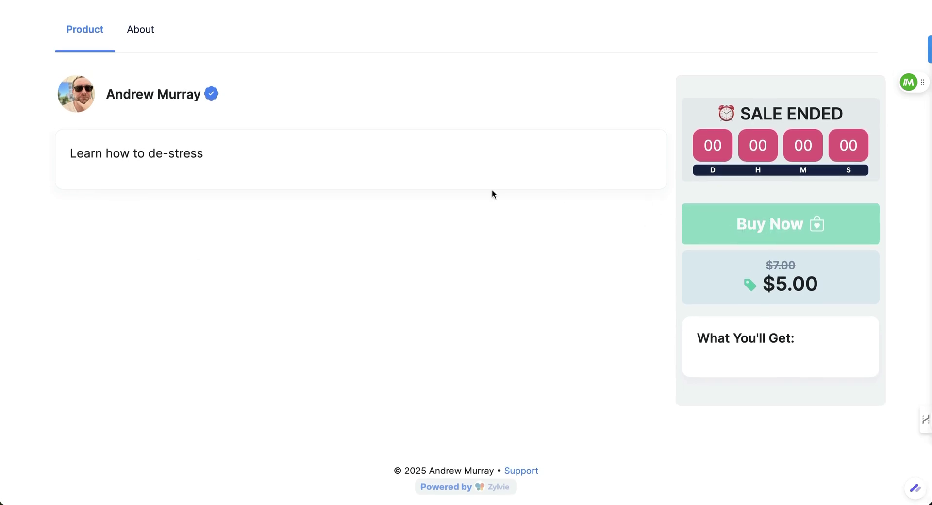
scroll(491, 193, up, 3)
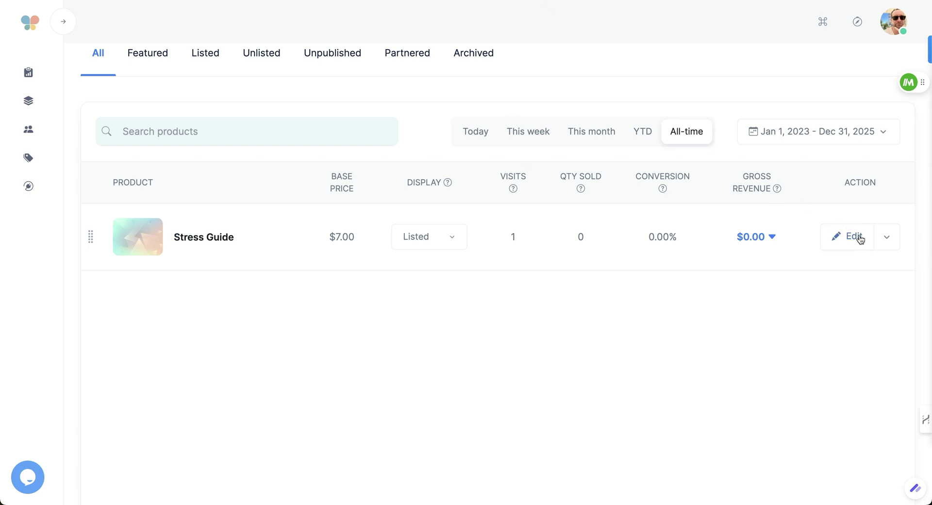
Open the Stress Guide product's edit page from the products list.
click(857, 242)
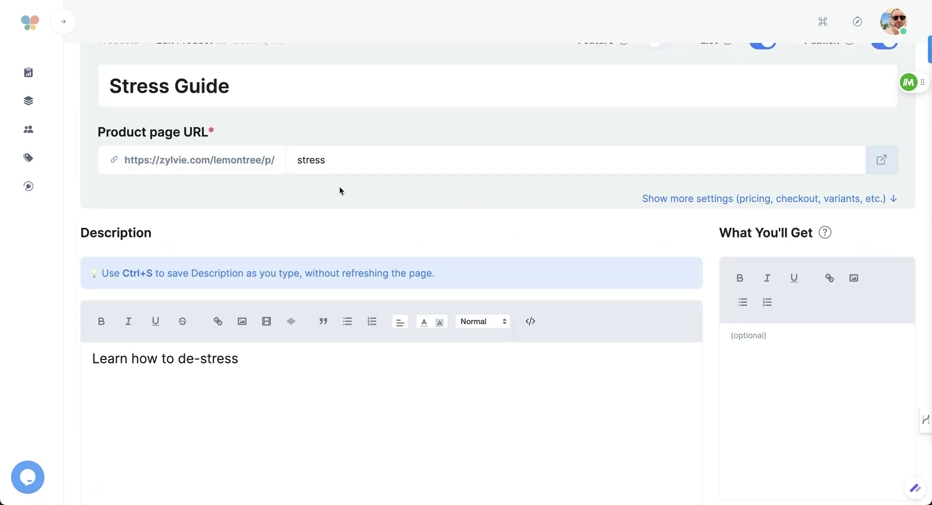
scroll(227, 152, up, 2)
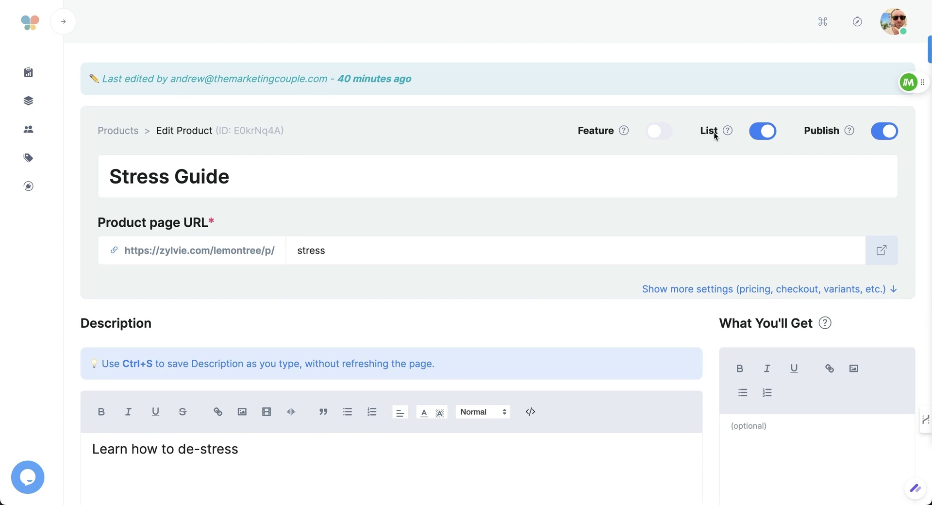
scroll(641, 182, down, 2)
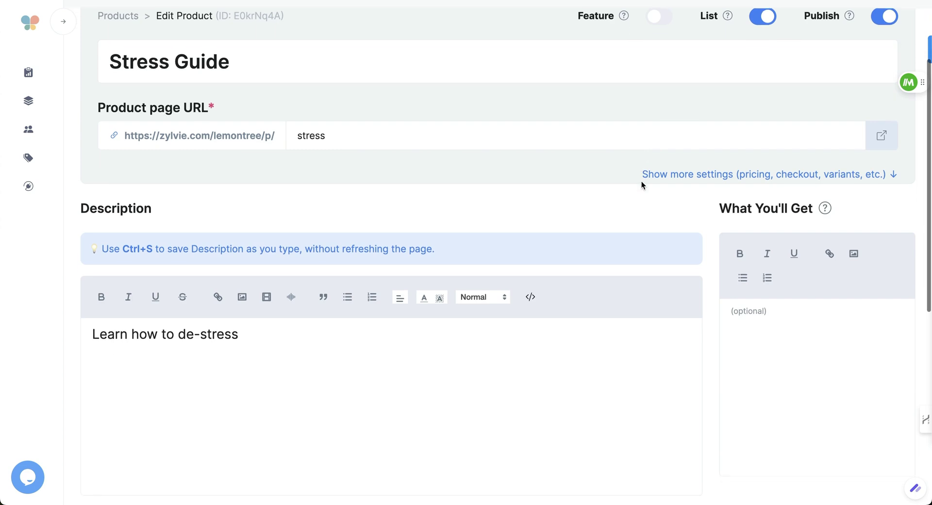
scroll(642, 181, up, 2)
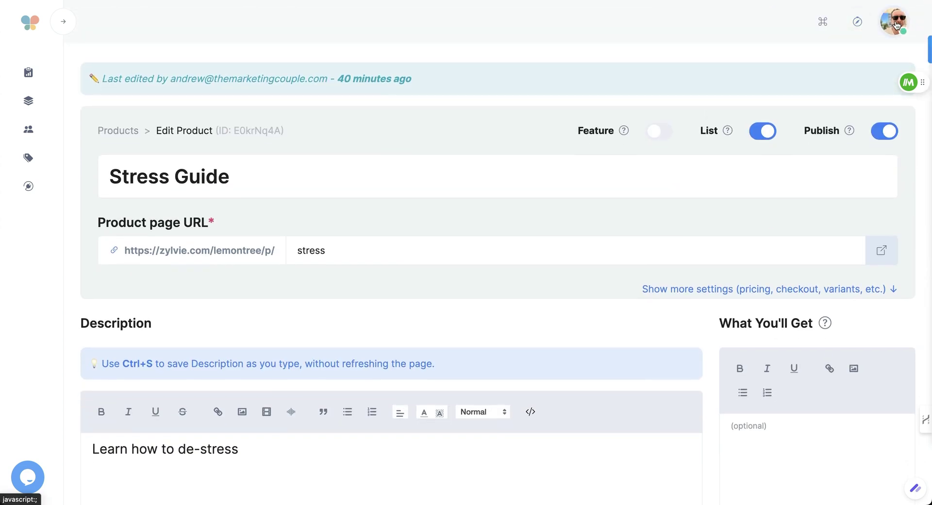
Open and close the account menu, then bring the 'Learn how to de-stress' description into view.
click(893, 21)
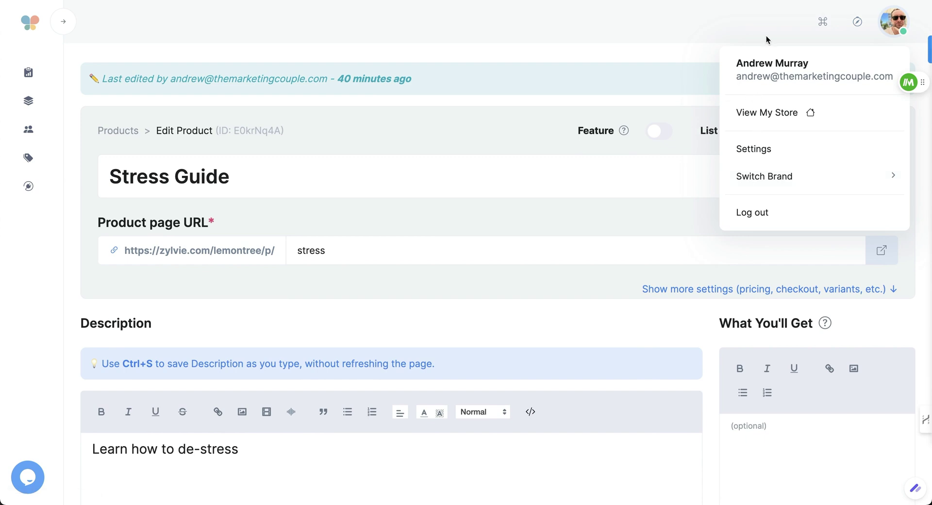
click(743, 22)
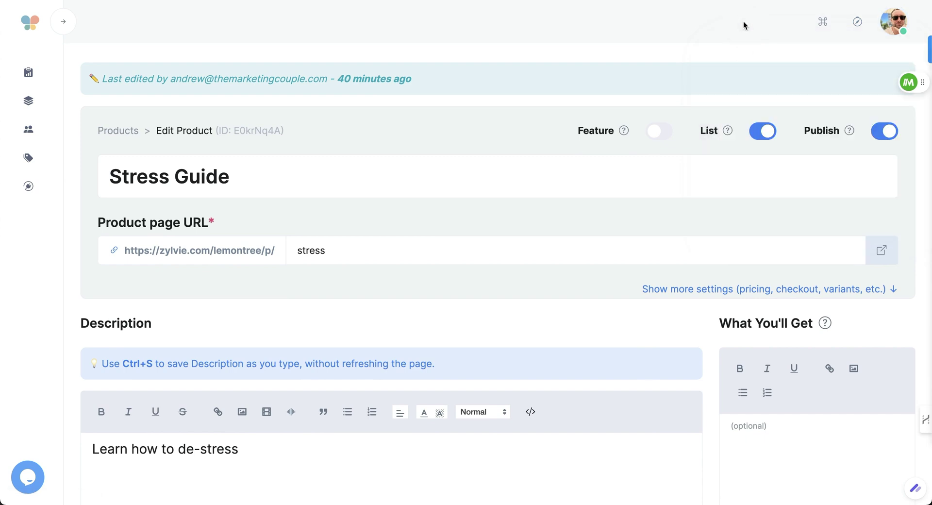
scroll(547, 145, down, 3)
scroll(547, 145, down, 2)
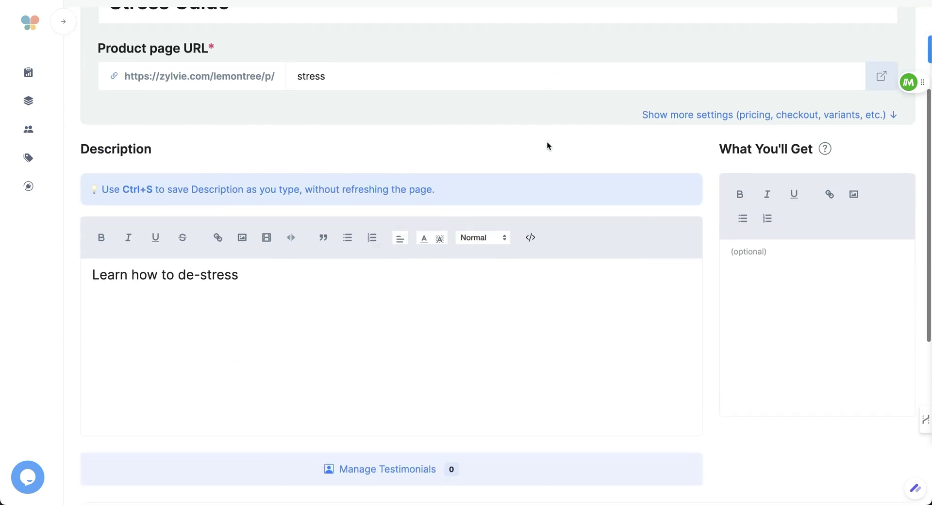
scroll(546, 145, down, 2)
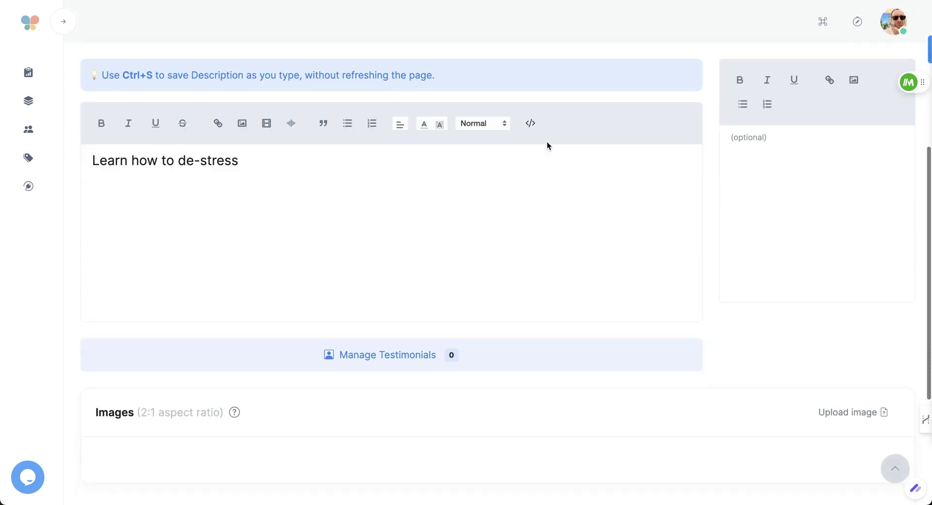
Reveal the extra product settings and expand the Pricing & Checkout section.
click(792, 142)
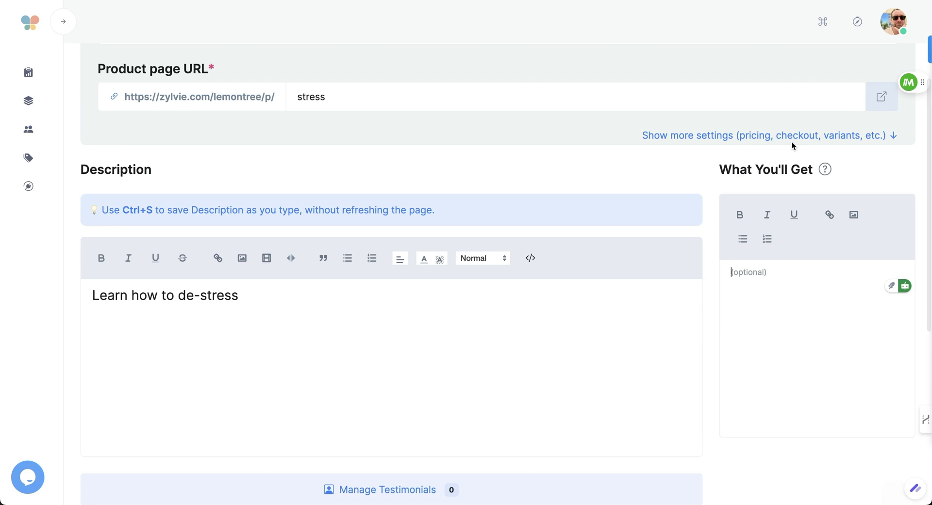
click(769, 136)
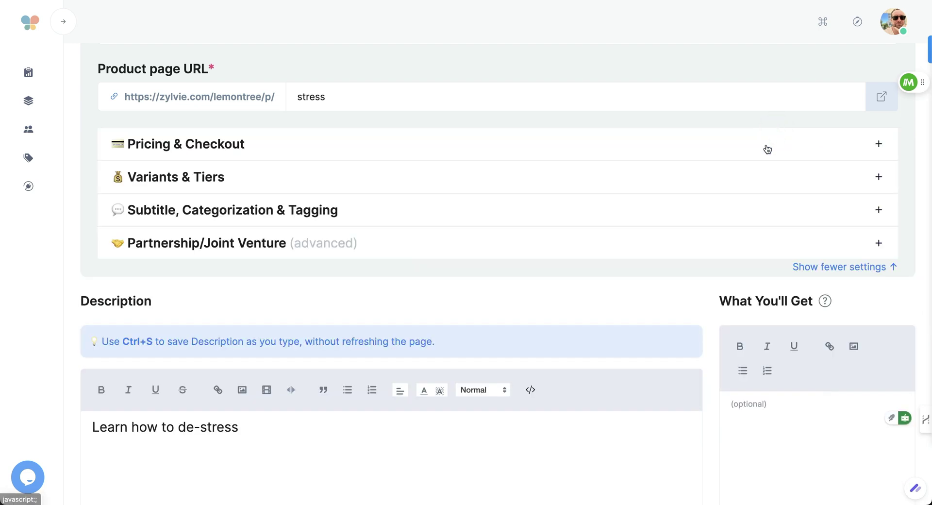
click(878, 144)
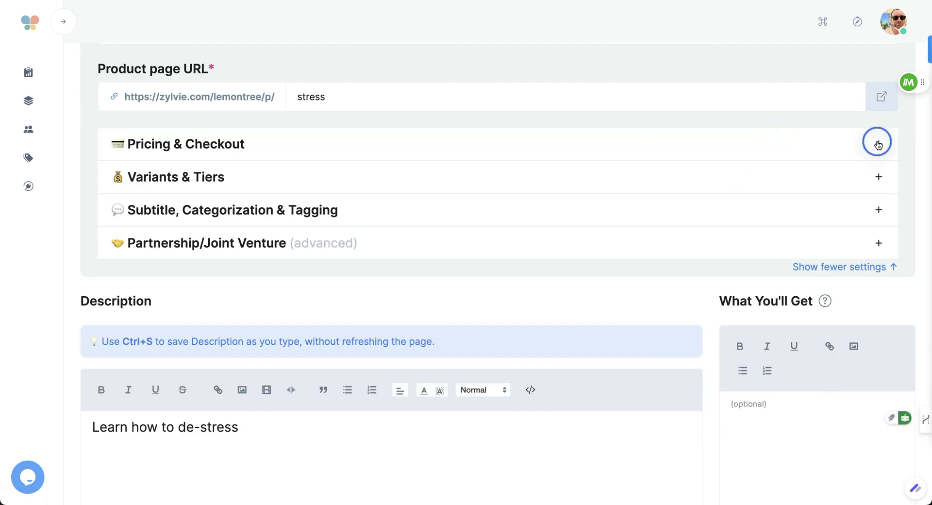
scroll(802, 213, down, 3)
scroll(802, 212, down, 2)
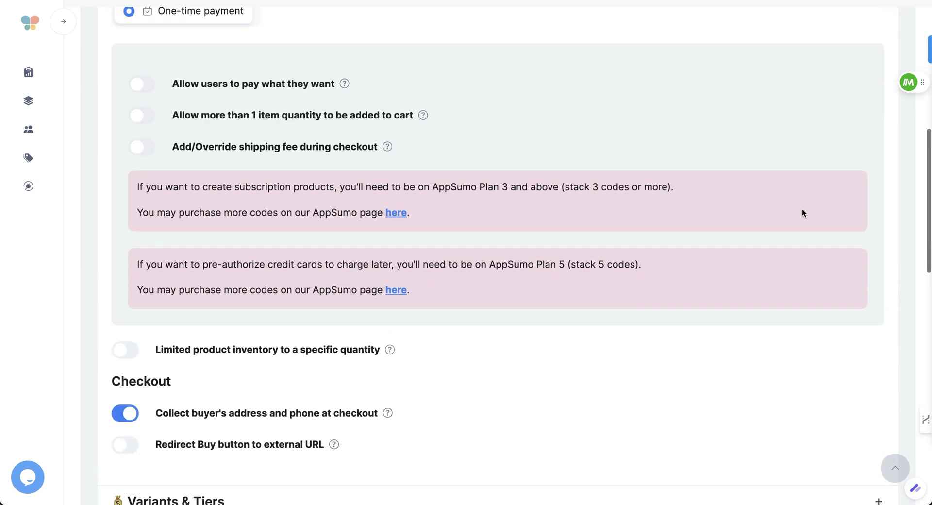
scroll(802, 213, down, 4)
scroll(801, 212, down, 2)
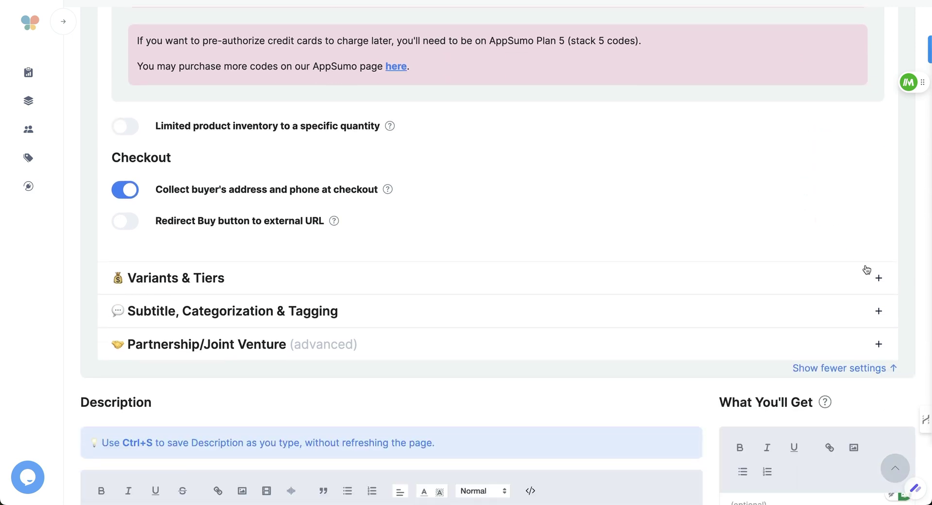
Expand the Variants & Tiers settings, confirming no variants are set.
click(878, 277)
scroll(764, 251, down, 2)
scroll(764, 245, down, 2)
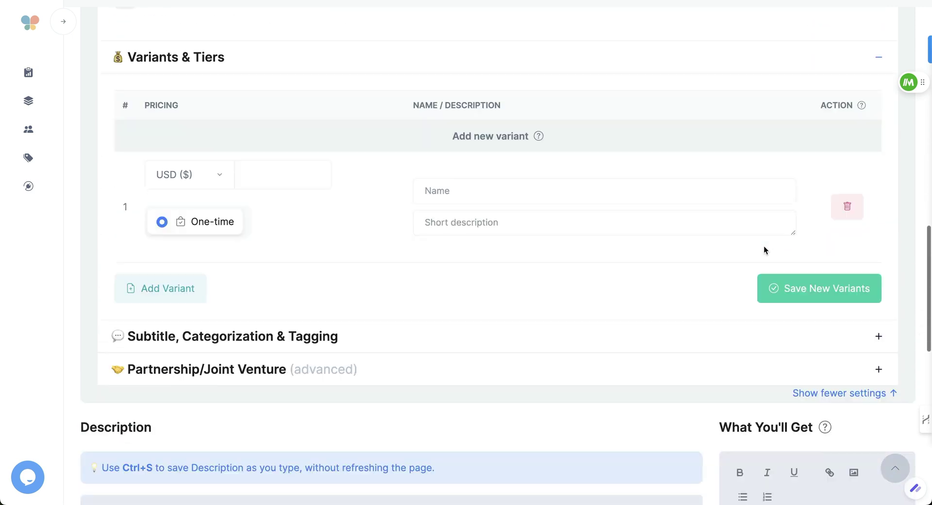
scroll(764, 246, down, 2)
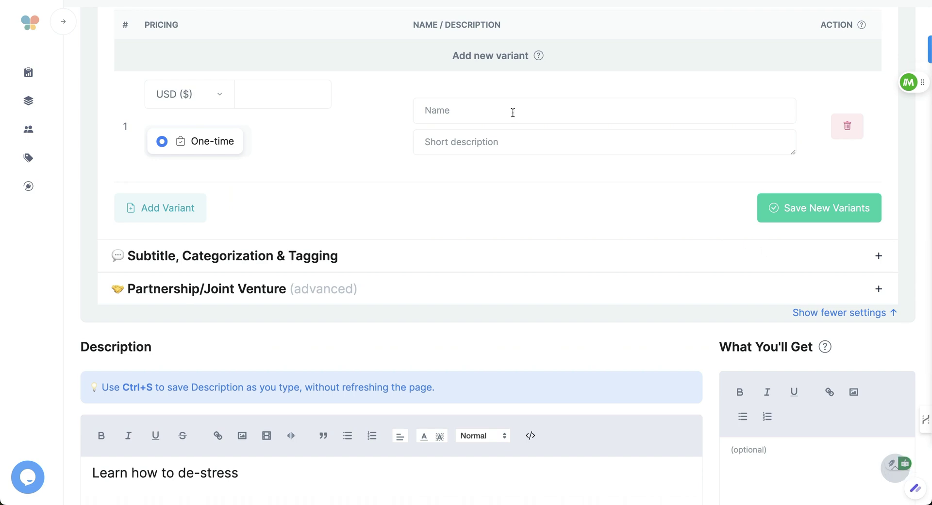
scroll(545, 177, down, 2)
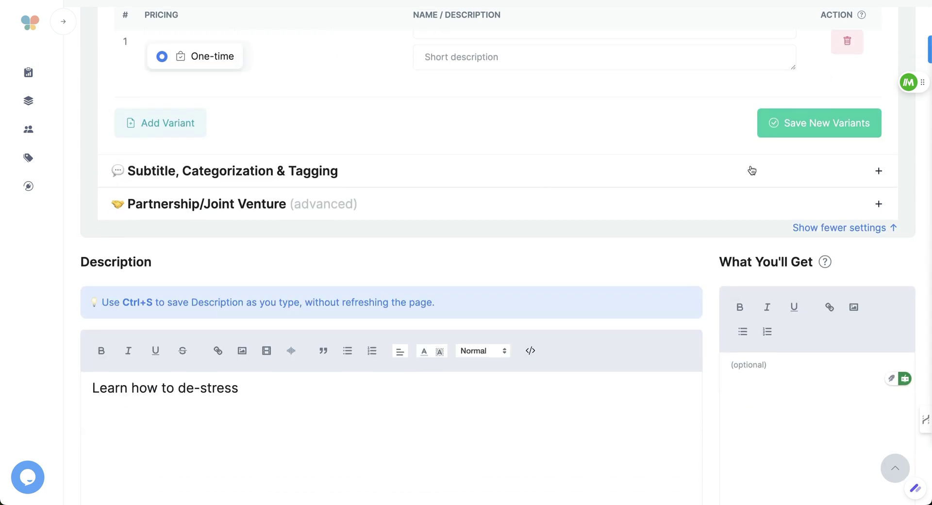
Expand Partnership/Joint Venture settings and move down to Post-Purchase Fulfillment.
click(878, 204)
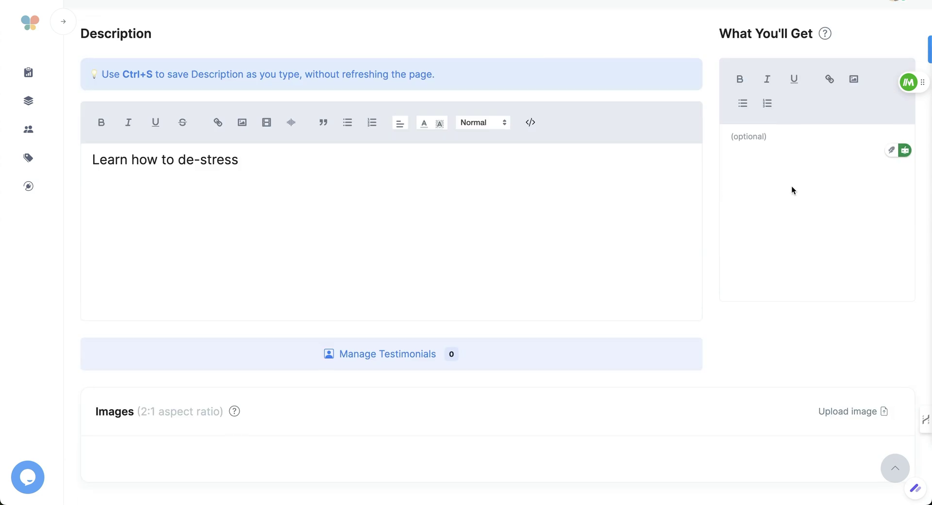
scroll(620, 188, up, 3)
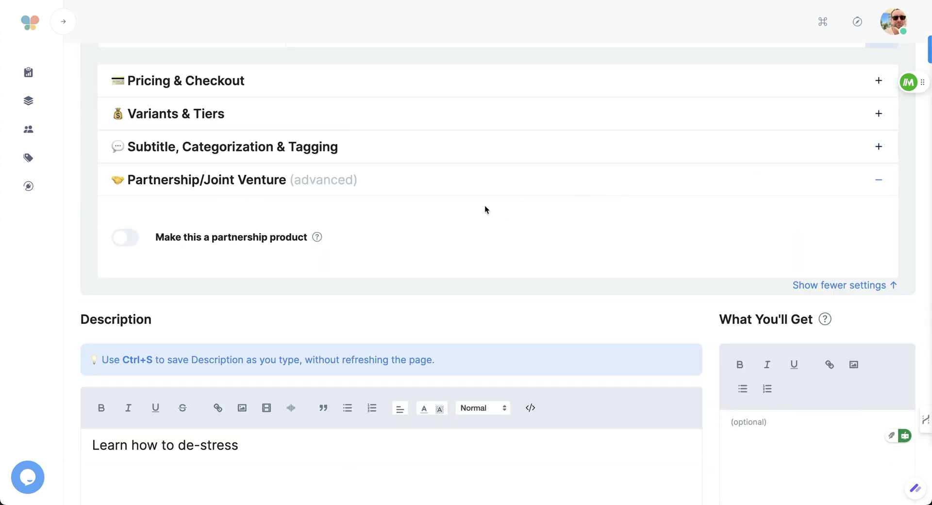
scroll(485, 206, down, 5)
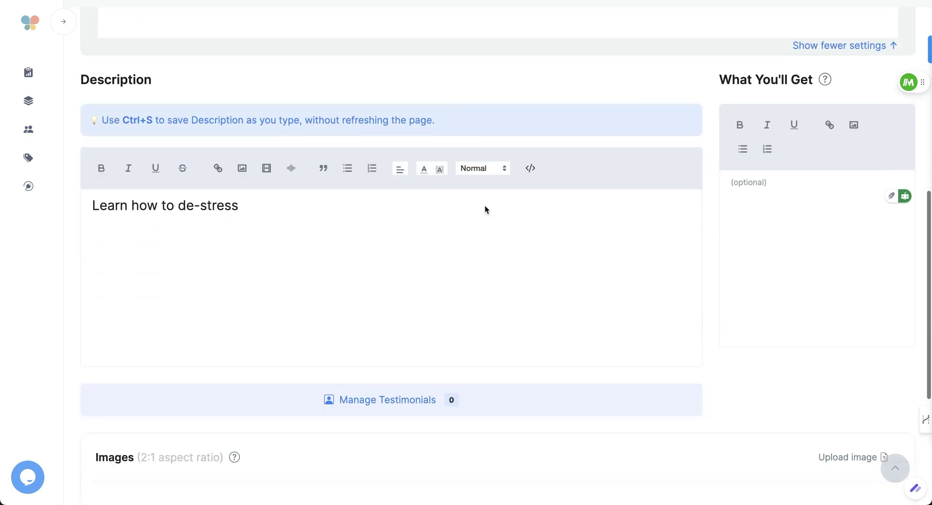
scroll(485, 209, down, 4)
Return to the top of the Stress Guide editor and open Marketing's Flash Sales list.
scroll(484, 209, down, 1)
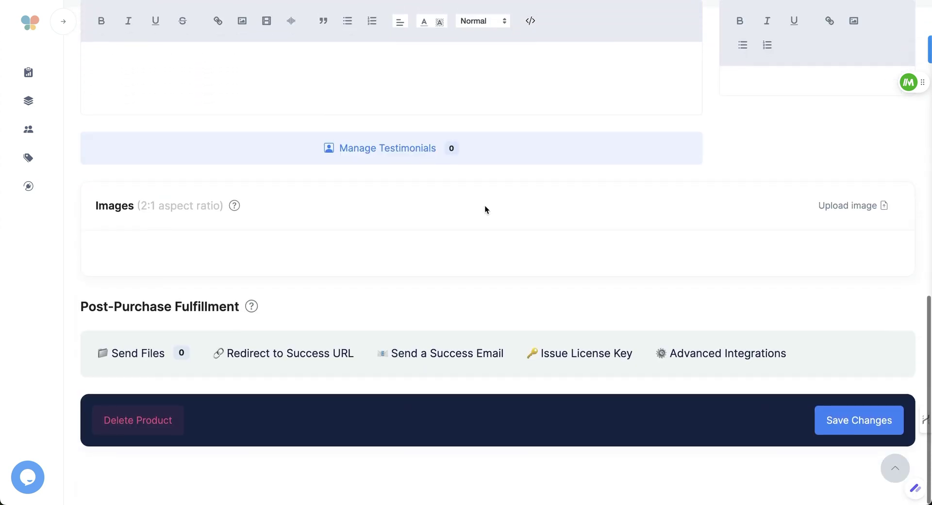
scroll(485, 205, up, 10)
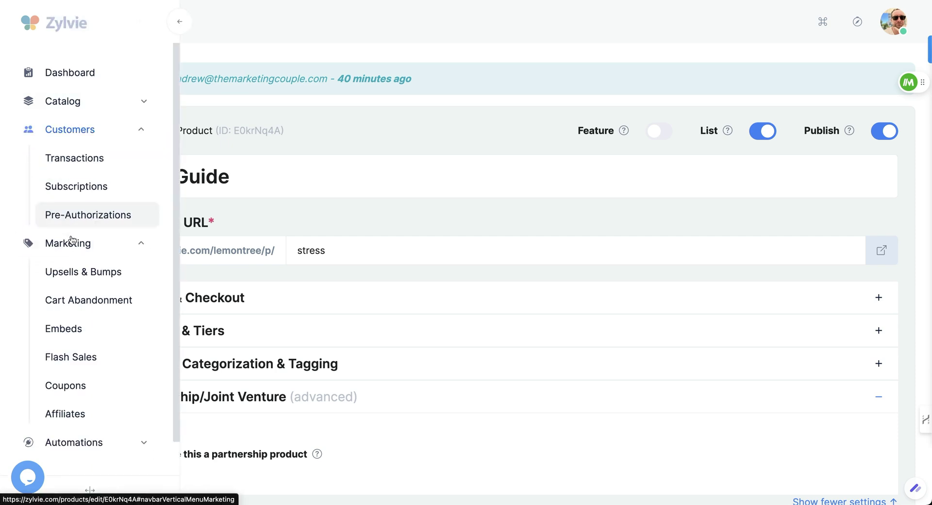
mouse_move(28, 157)
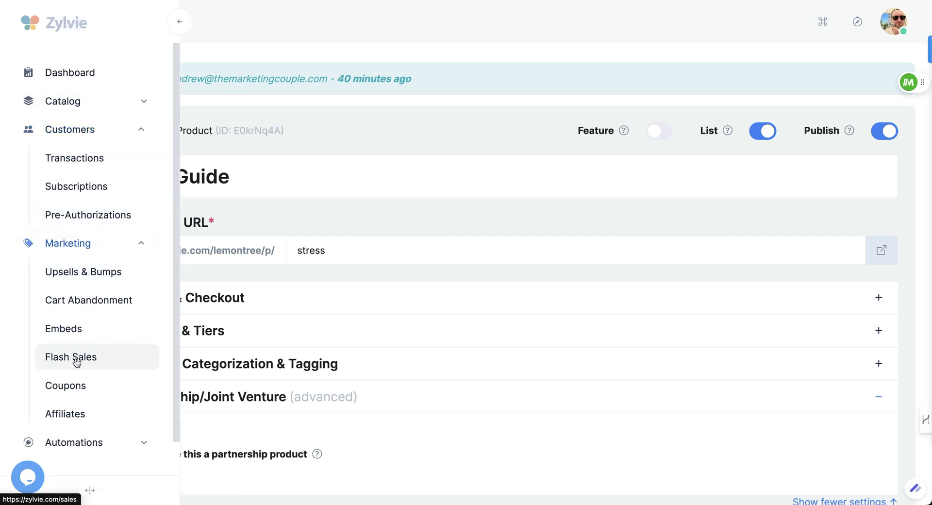
click(76, 359)
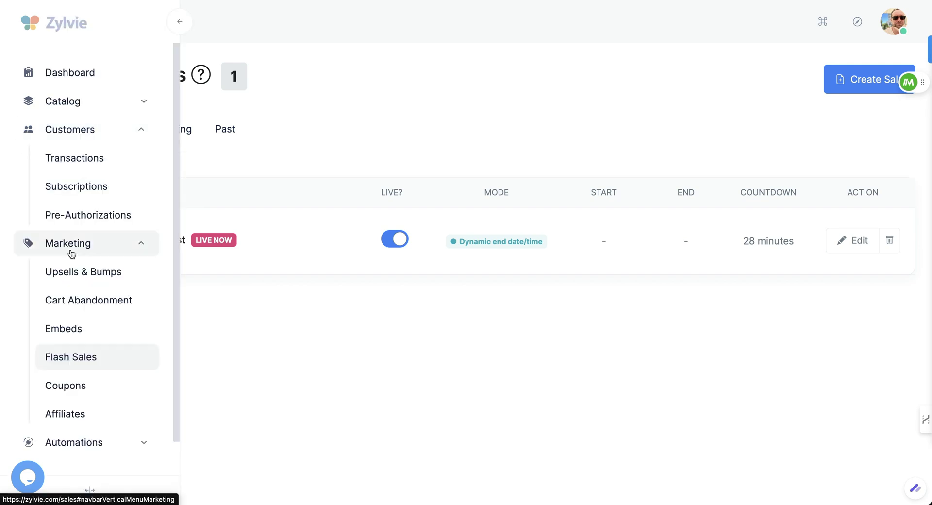
Expand the Catalog pages in the sidebar, then collapse the navigation to icon-only.
click(127, 99)
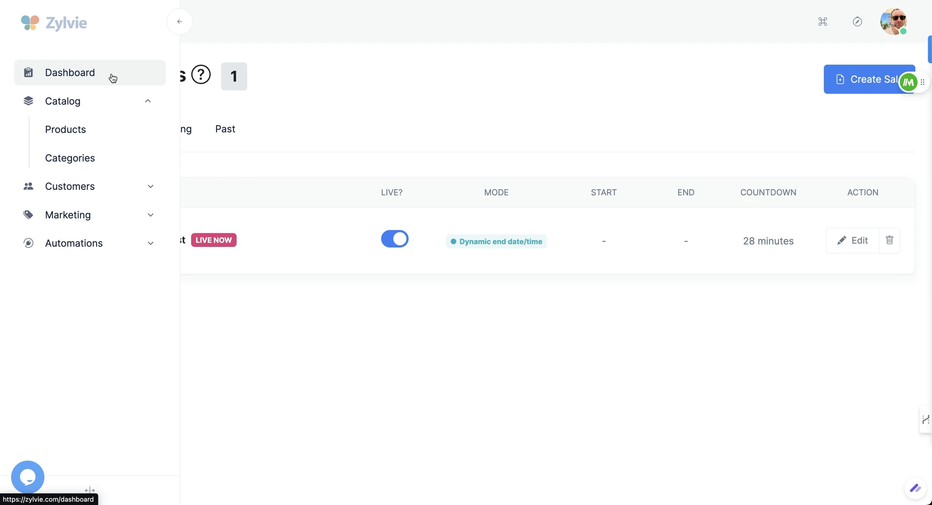
click(179, 21)
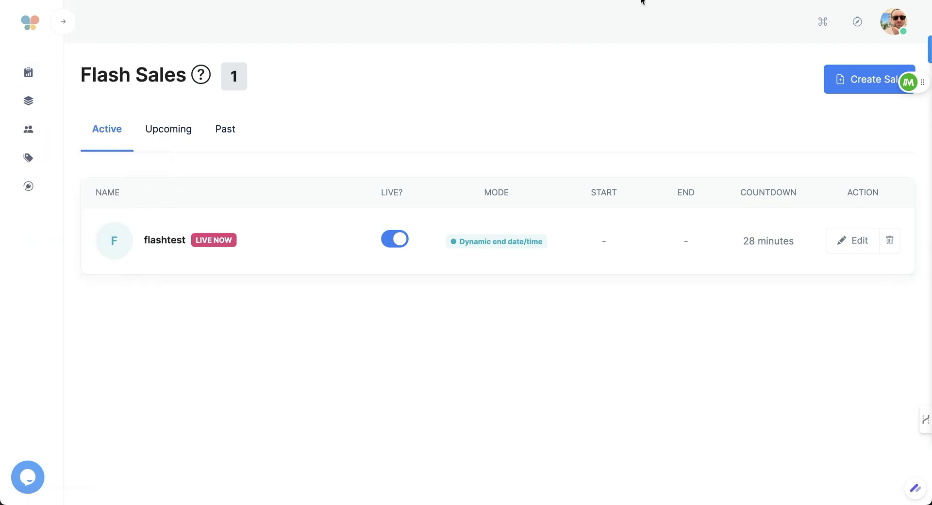
scroll(460, 137, up, 10)
In the Zylvie deal's Overview, select the phrase 'finance a high-ticket purchase'.
scroll(459, 137, up, 5)
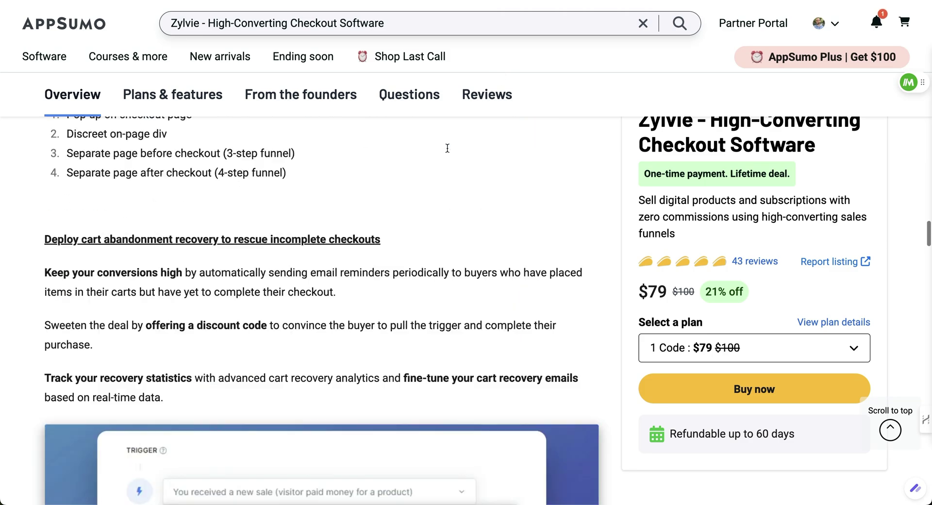
scroll(447, 149, up, 5)
scroll(446, 147, up, 5)
scroll(447, 147, up, 5)
scroll(447, 147, up, 3)
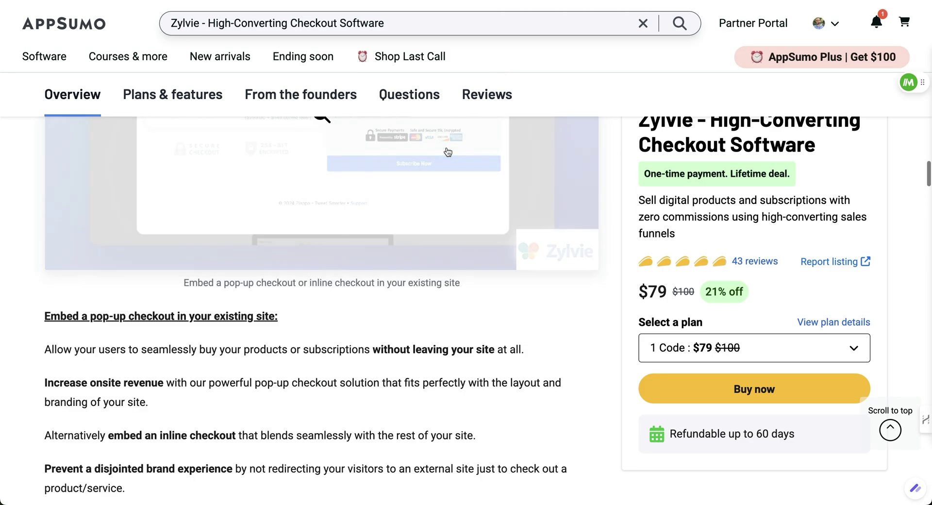
scroll(18, 290, up, 5)
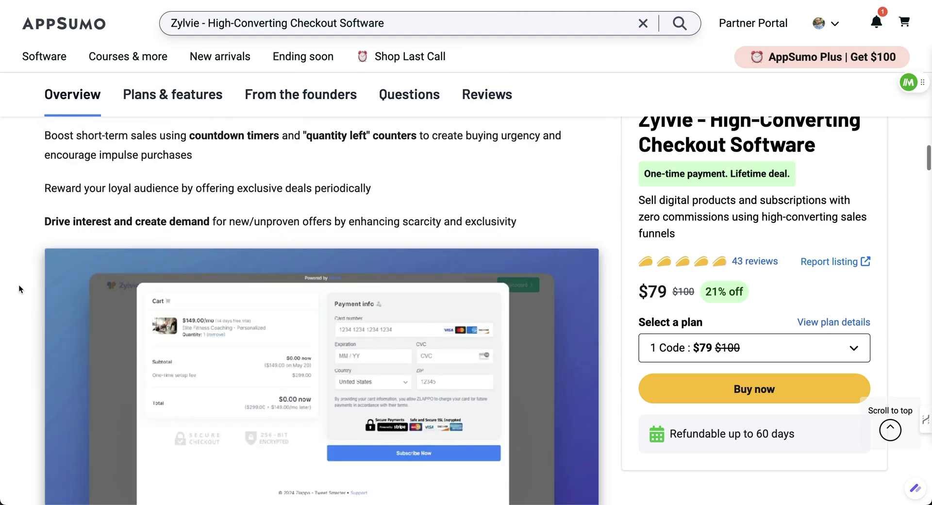
scroll(18, 287, up, 5)
scroll(18, 287, up, 5)
scroll(18, 287, up, 5)
scroll(19, 284, up, 5)
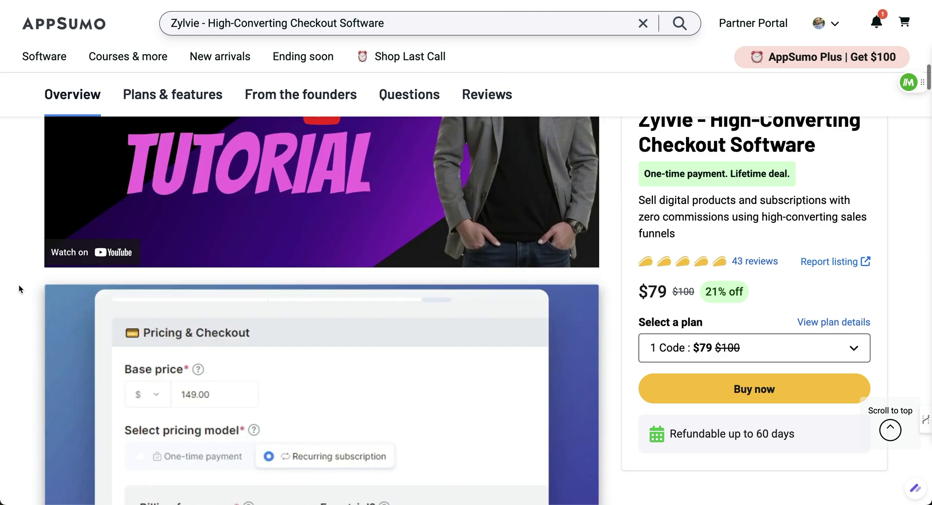
scroll(19, 285, up, 5)
scroll(720, 298, down, 3)
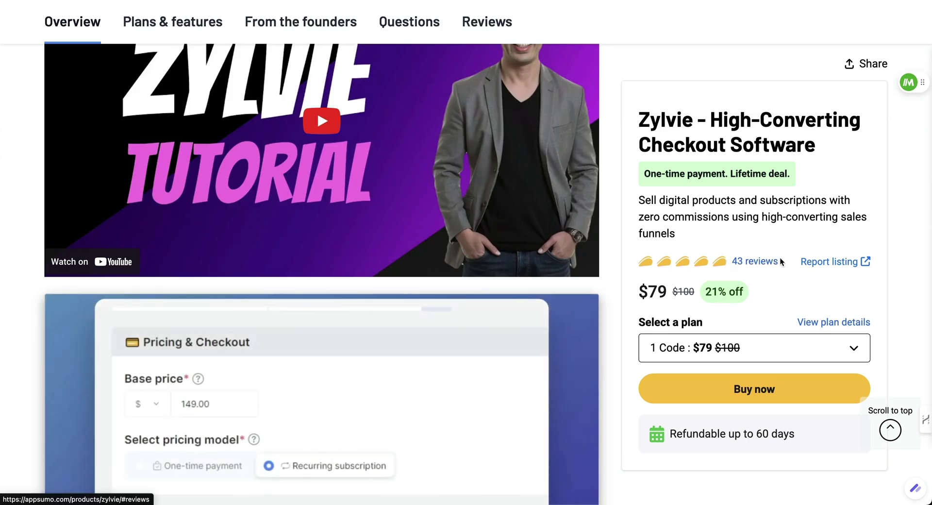
scroll(780, 249, down, 2)
scroll(781, 248, down, 2)
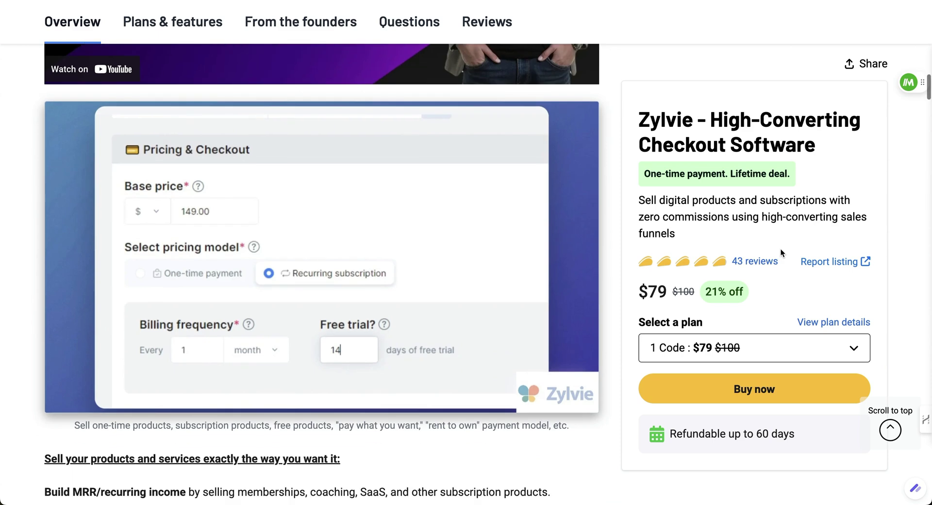
scroll(781, 248, down, 3)
scroll(780, 249, down, 2)
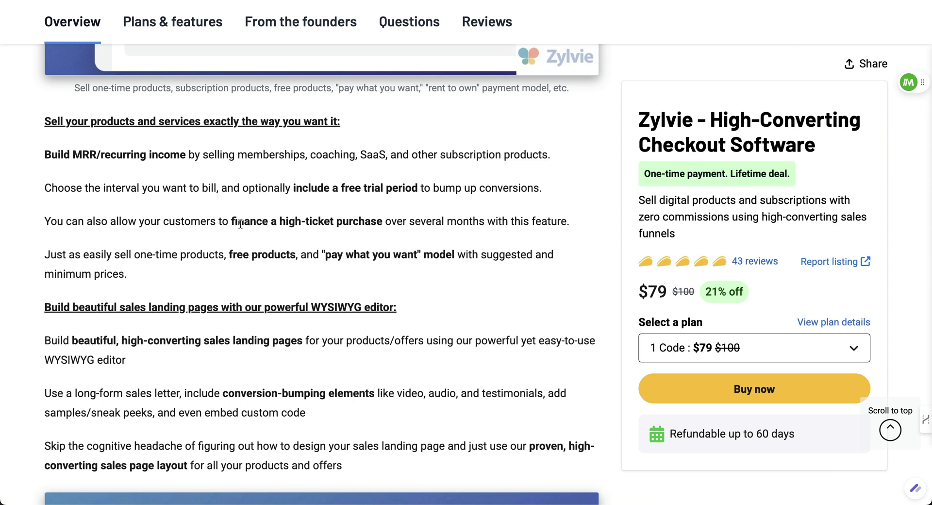
drag(229, 221, 382, 222)
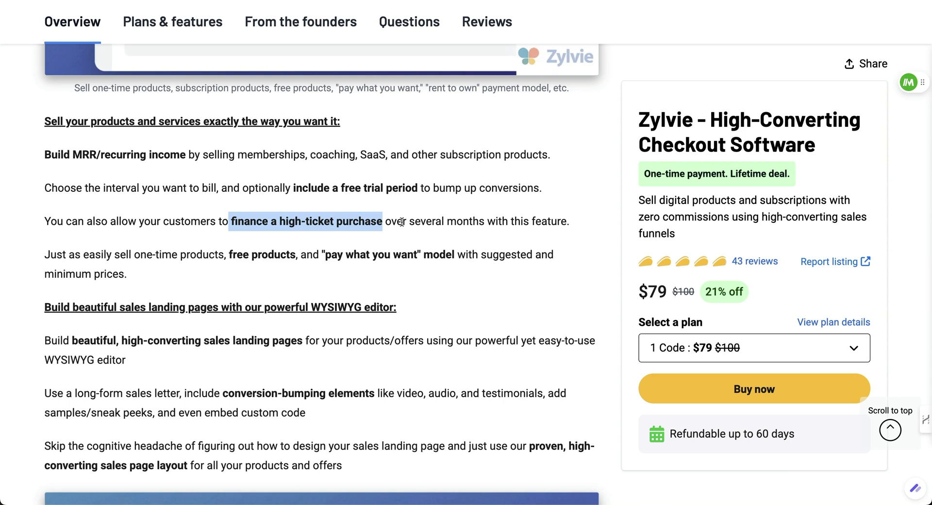
scroll(417, 396, down, 3)
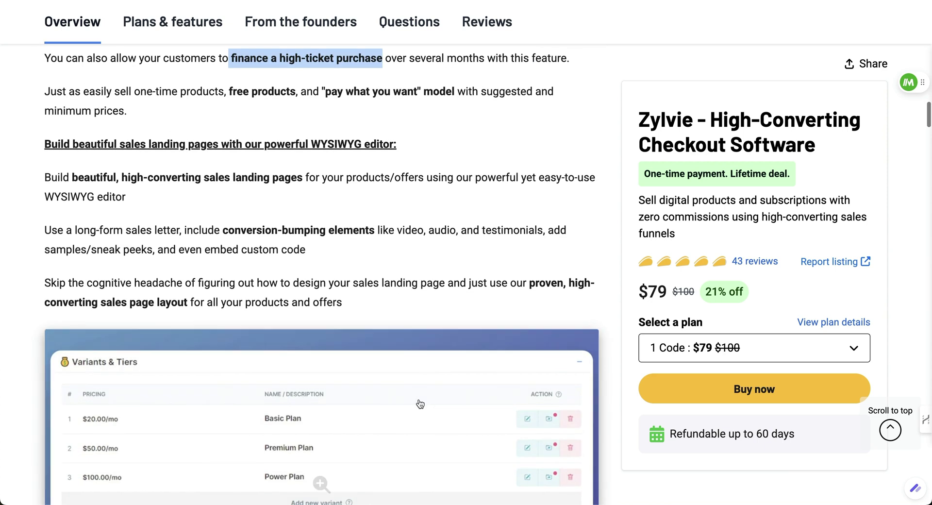
Clear the sales-letter selection and highlight 'FOMO-building features' in the section heading.
triple_click(405, 230)
click(404, 230)
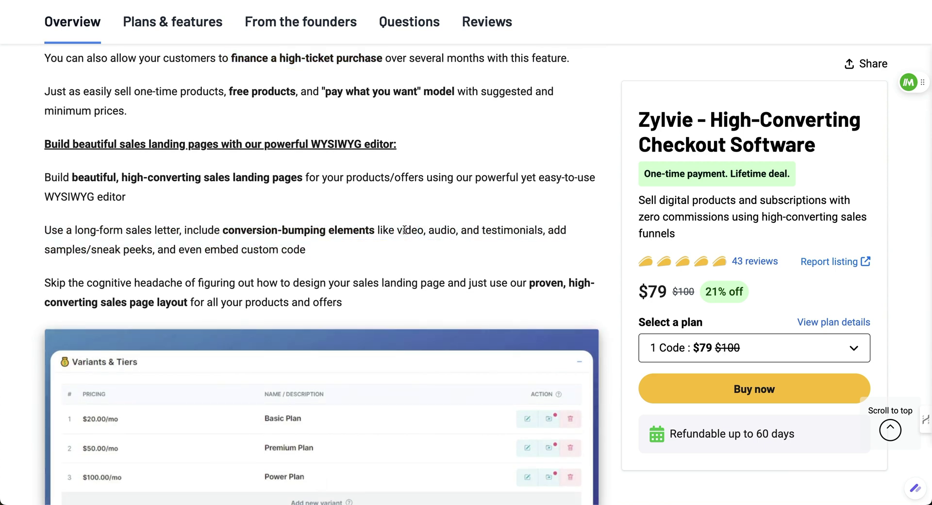
scroll(450, 230, down, 1)
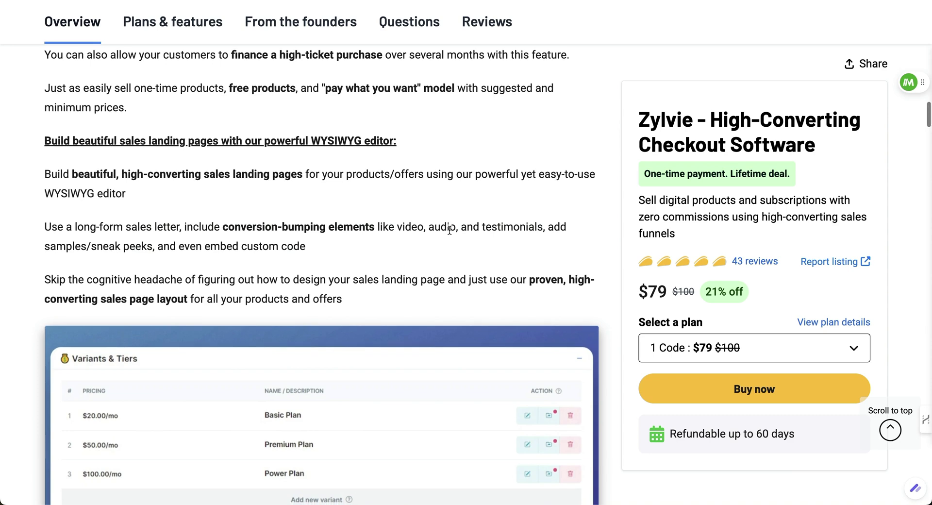
scroll(449, 230, down, 10)
scroll(450, 232, down, 3)
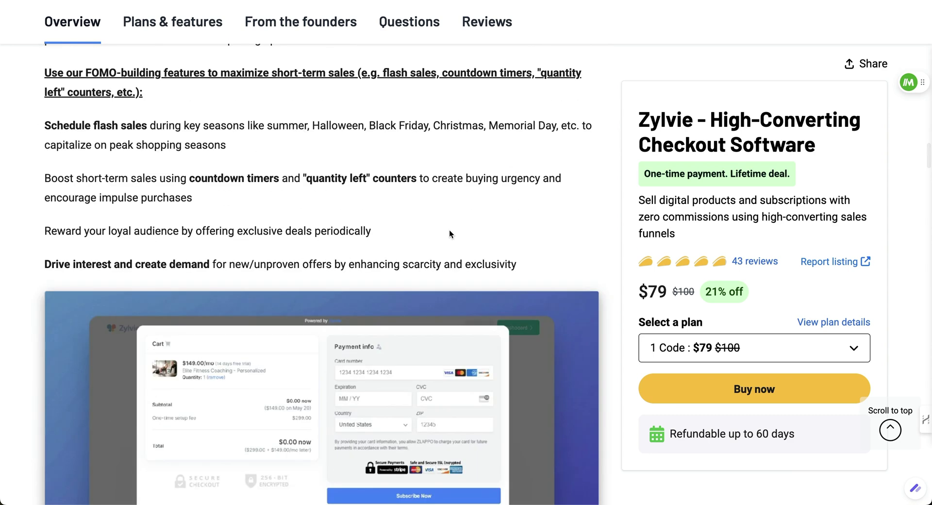
scroll(215, 69, up, 2)
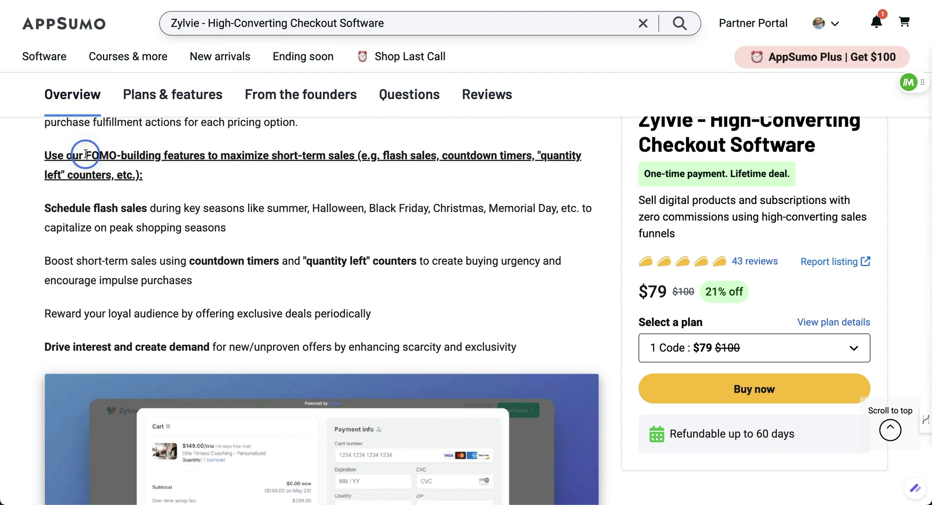
drag(86, 155, 211, 156)
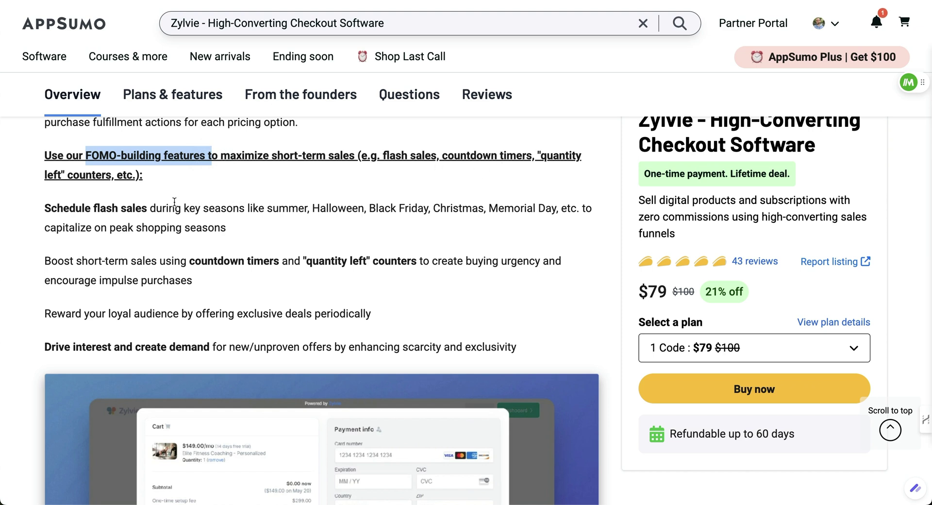
Open the FOMO section's checkout payment screenshot in an enlarged gallery view.
scroll(207, 240, down, 2)
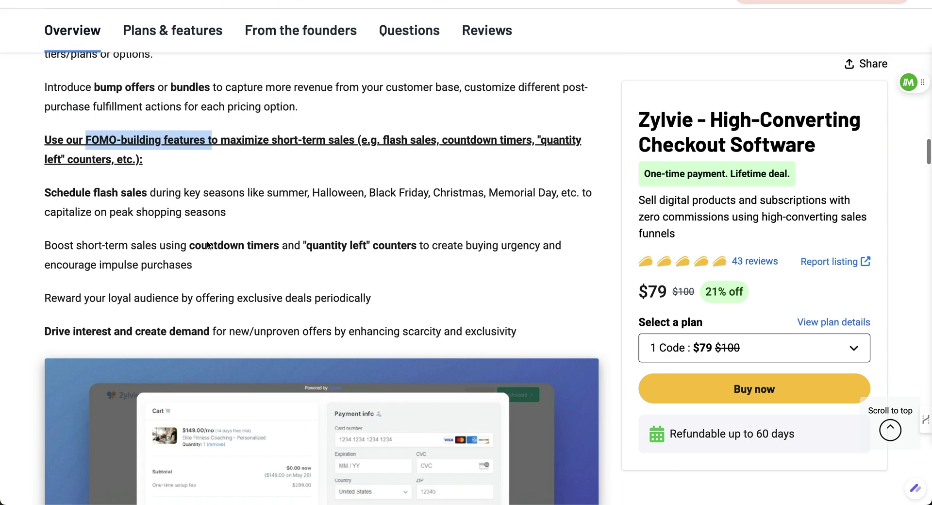
scroll(207, 240, down, 3)
scroll(228, 184, up, 1)
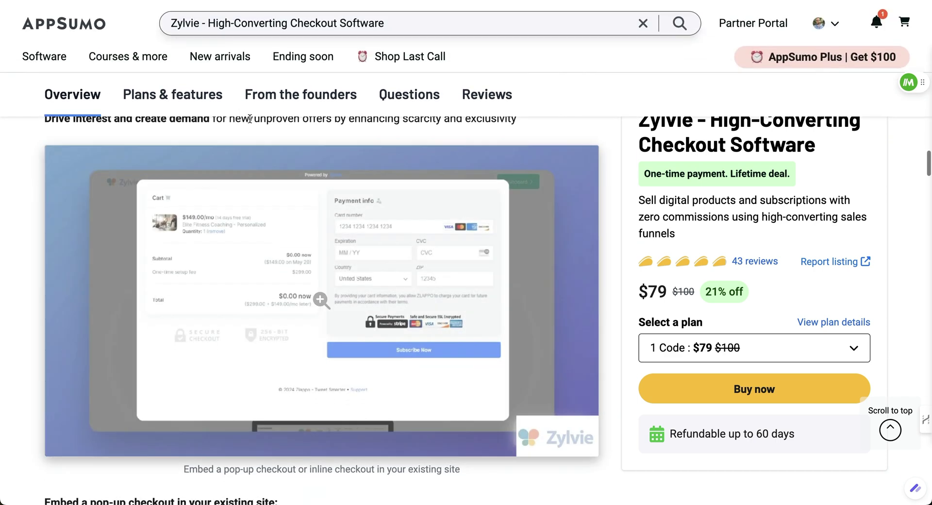
scroll(256, 135, up, 1)
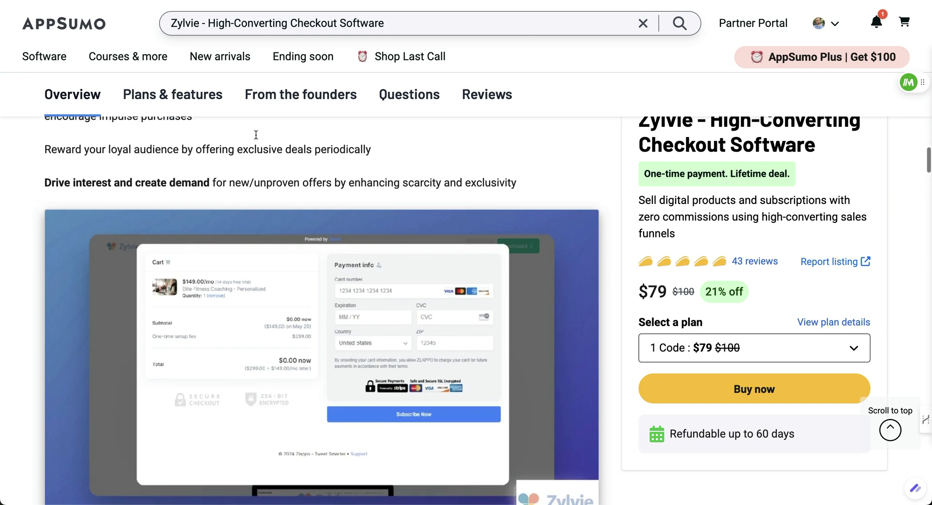
scroll(256, 136, up, 2)
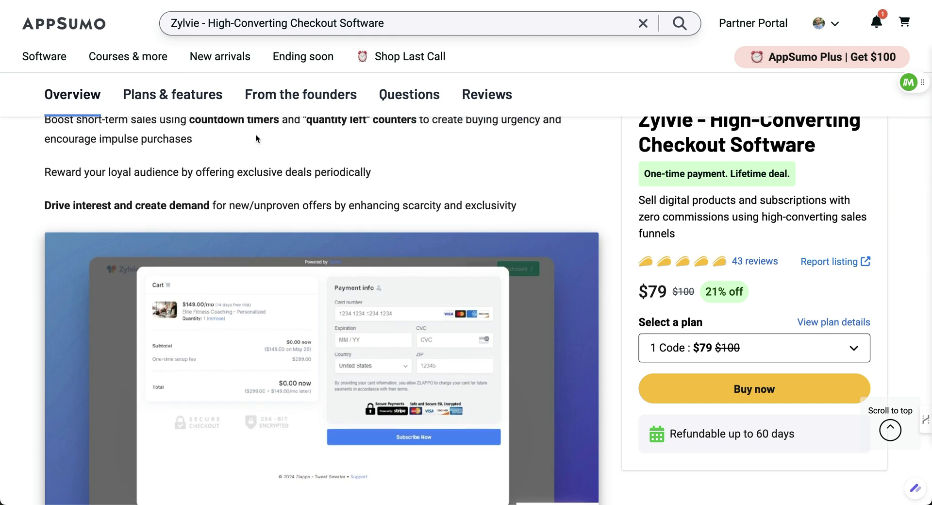
scroll(255, 134, up, 3)
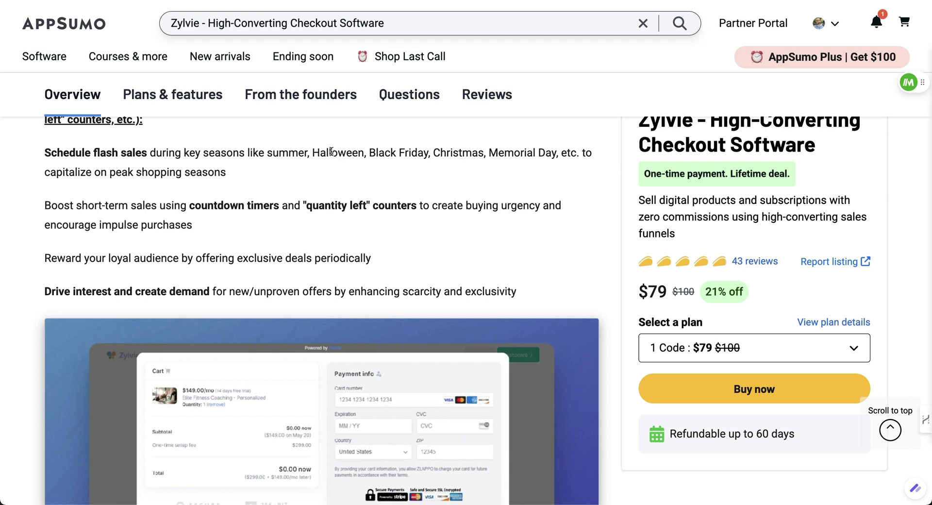
scroll(266, 328, down, 3)
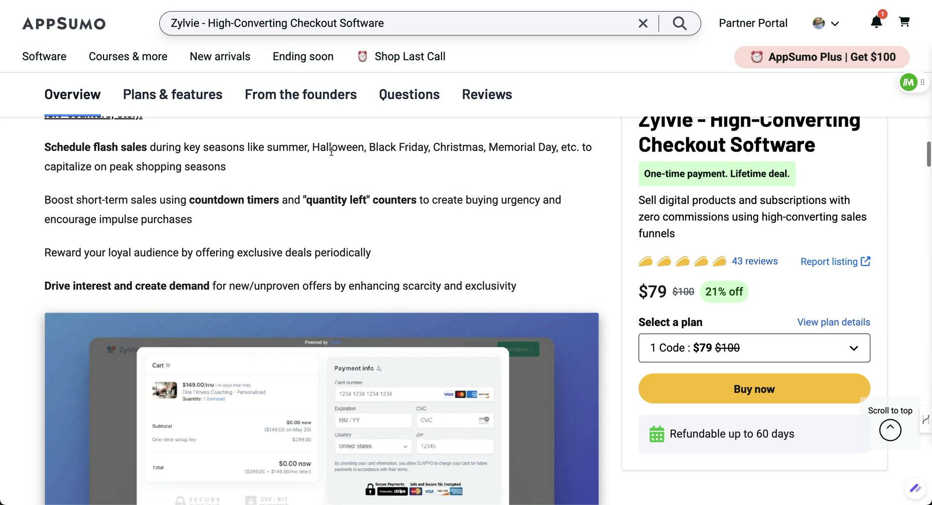
click(252, 333)
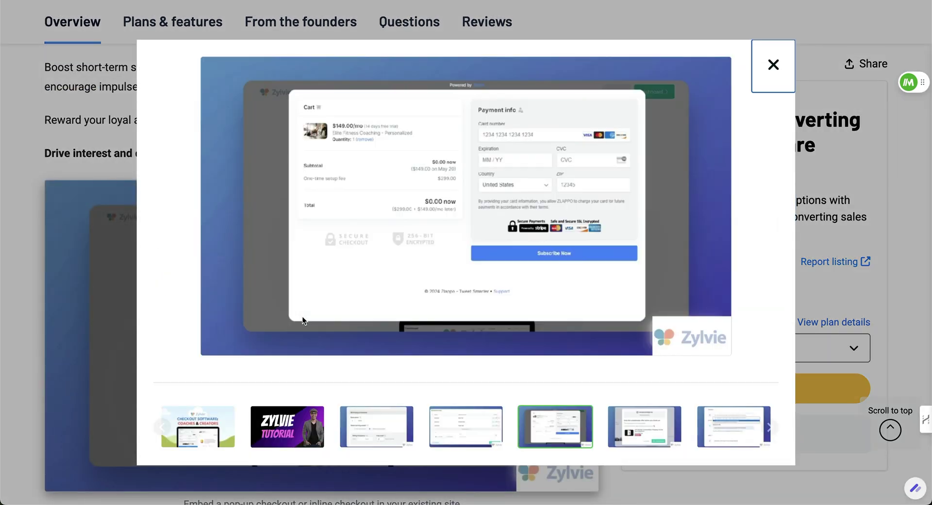